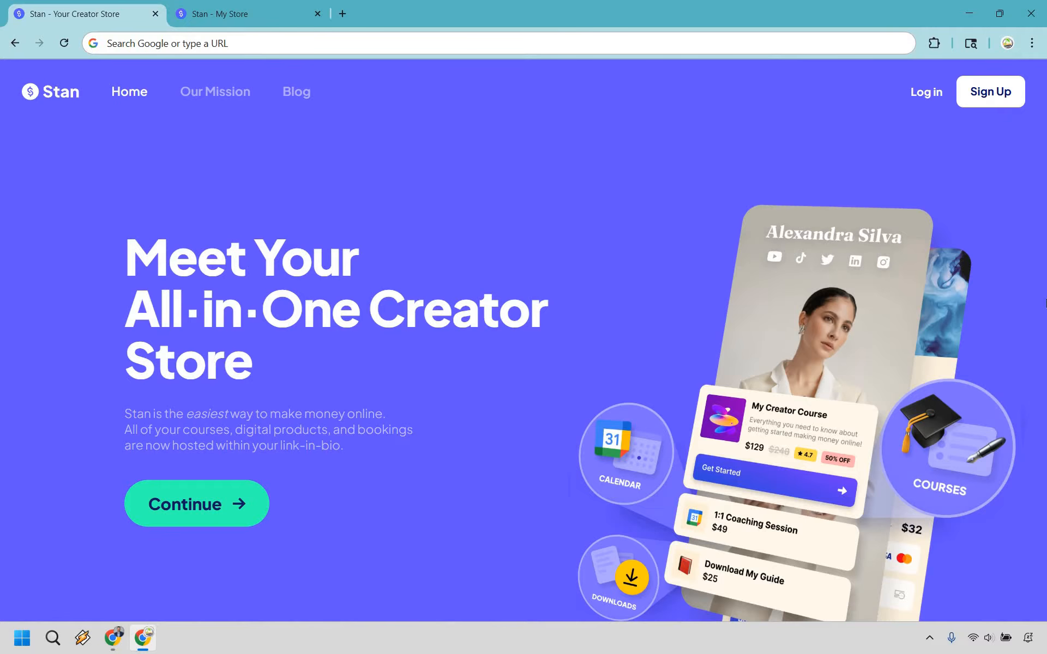
Switch to the open My Store page and start adding a new product of the Digital Product type.
click(218, 12)
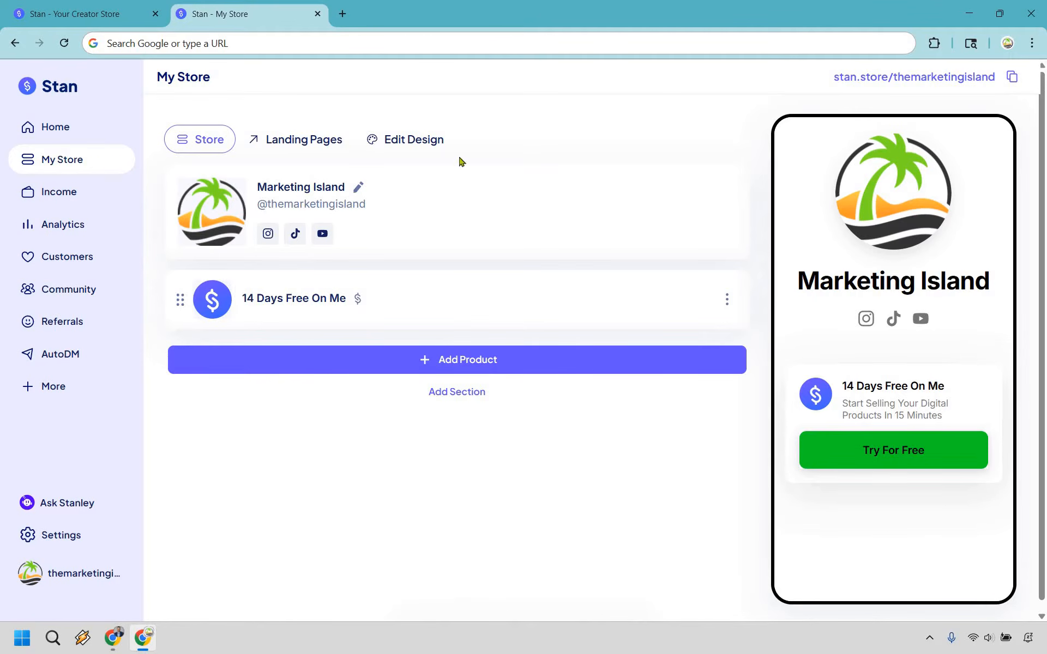
click(544, 366)
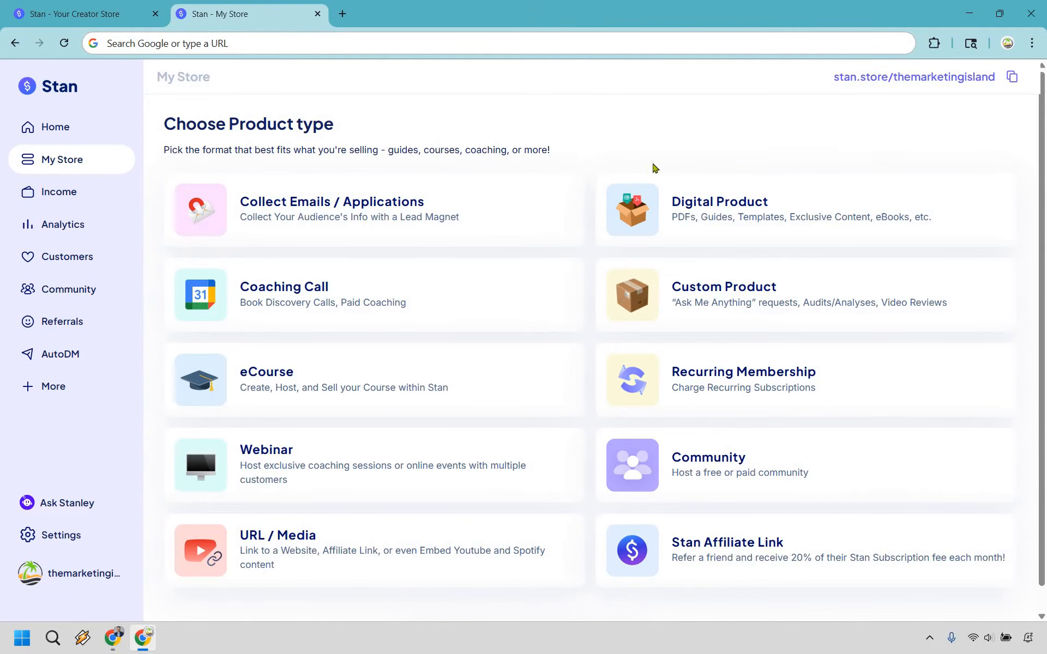
click(783, 222)
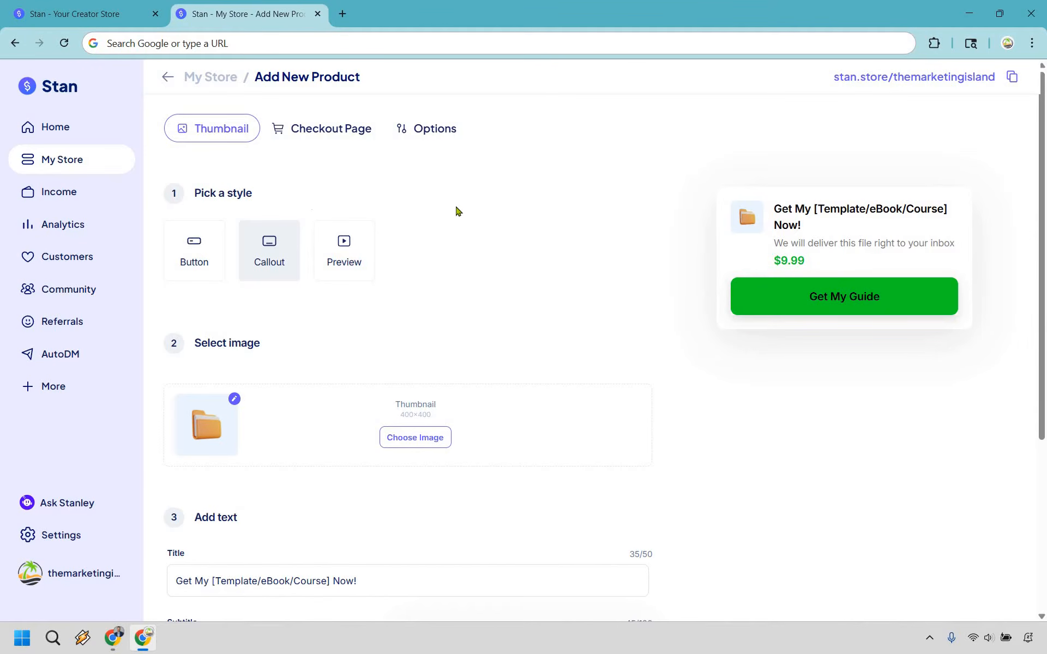
Compare the Button and Preview thumbnail styles, and choose the Callout style for the product.
click(195, 260)
click(338, 259)
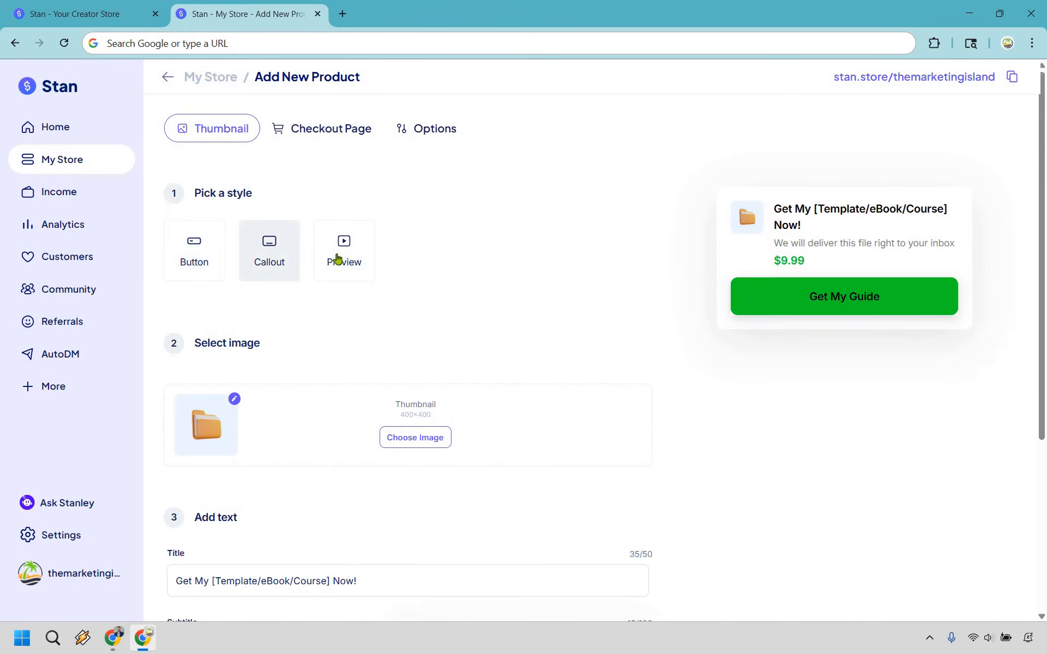
click(272, 257)
Replace the bracketed placeholder in the product title so it reads "Get My eBook Now!".
scroll(591, 228, down, 1)
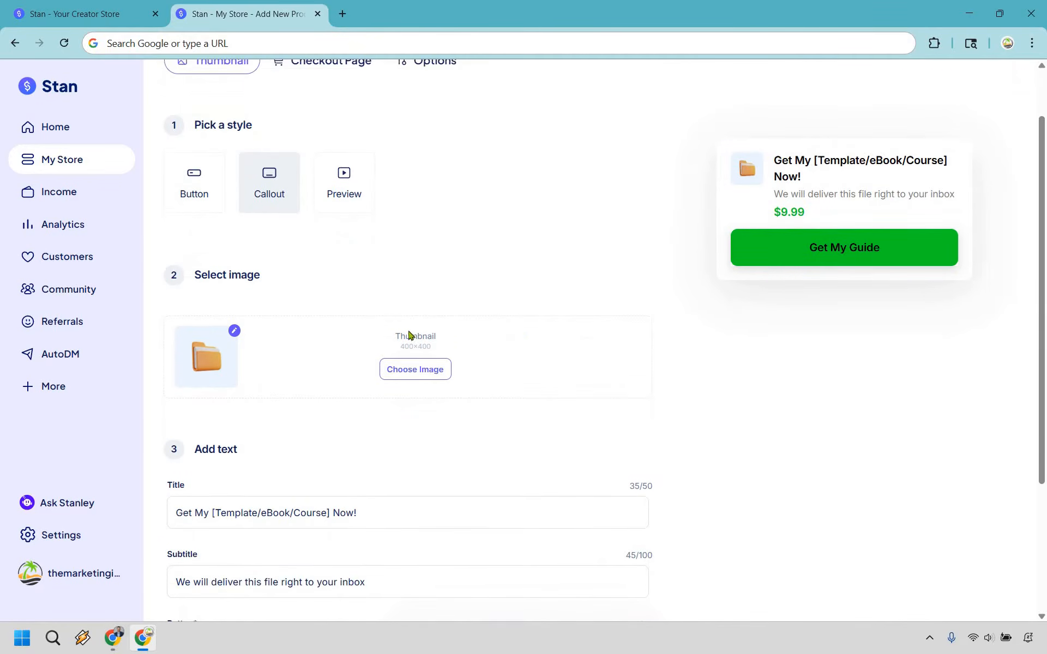
scroll(409, 336, down, 1)
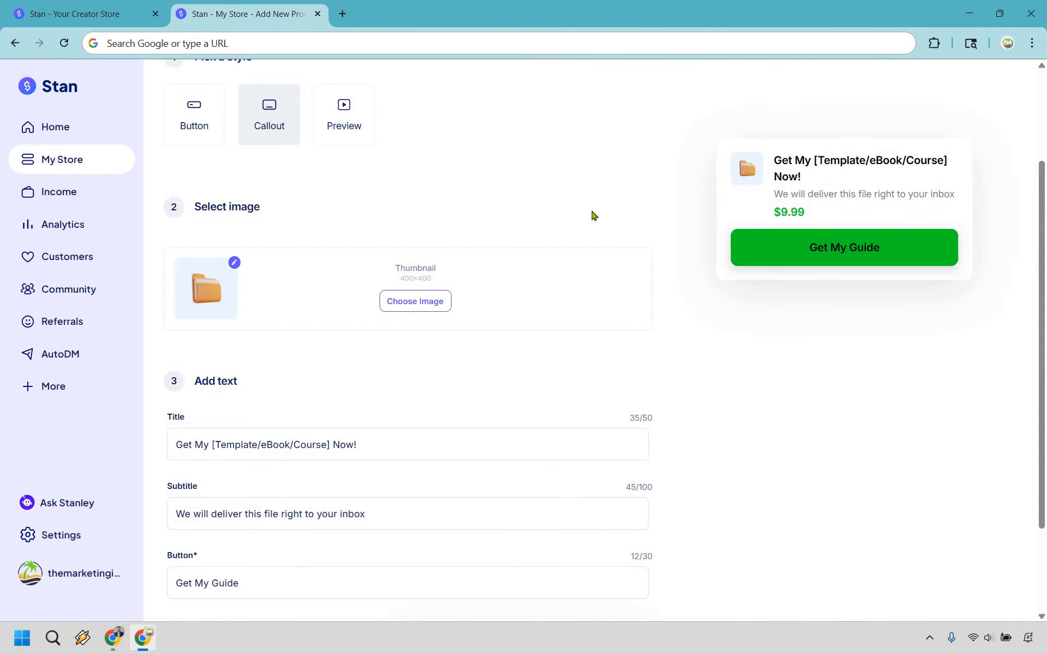
scroll(591, 215, down, 1)
scroll(593, 216, down, 1)
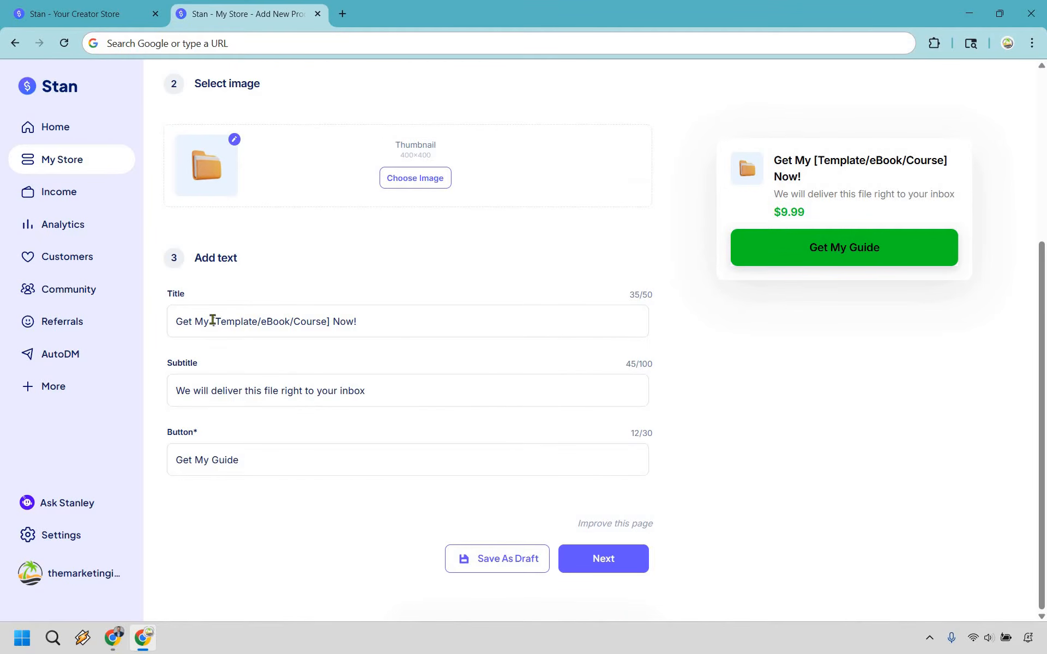
click(272, 326)
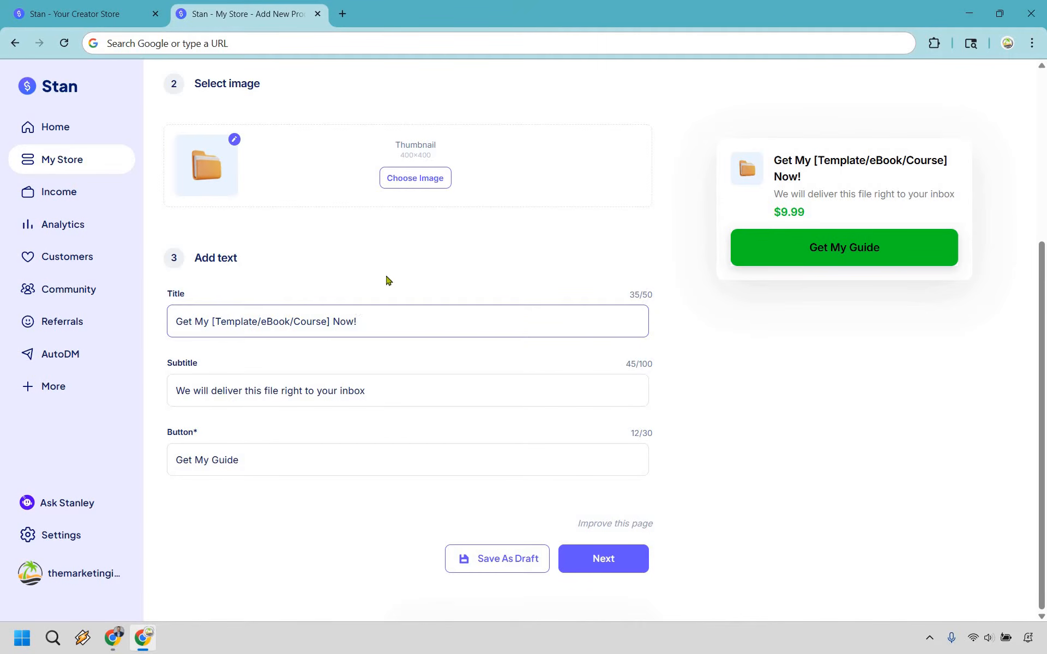
click(409, 250)
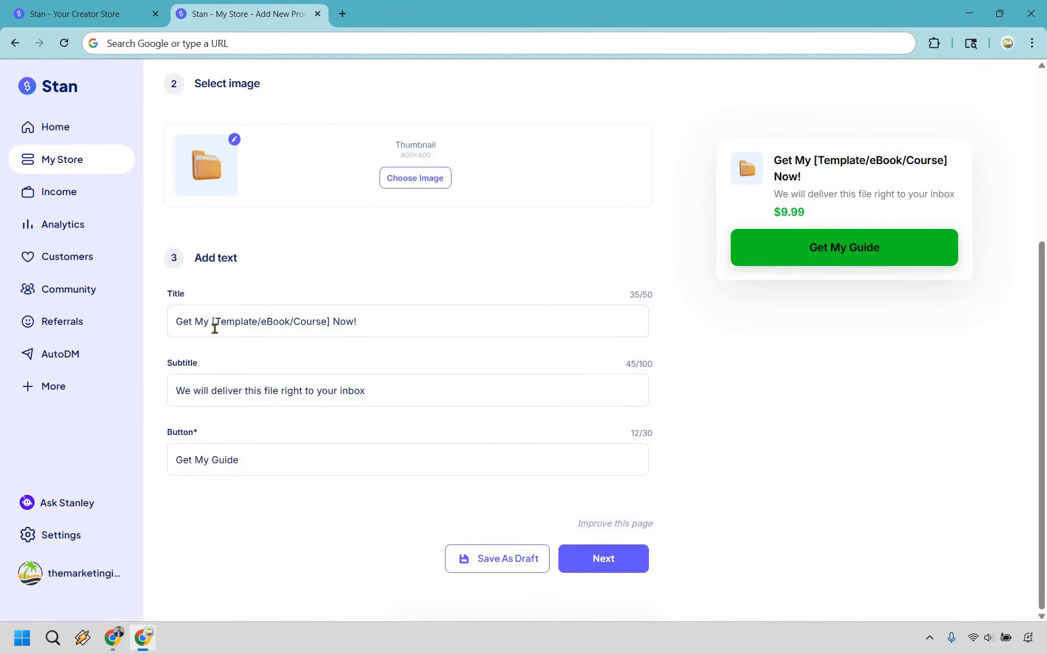
drag(212, 321, 331, 323)
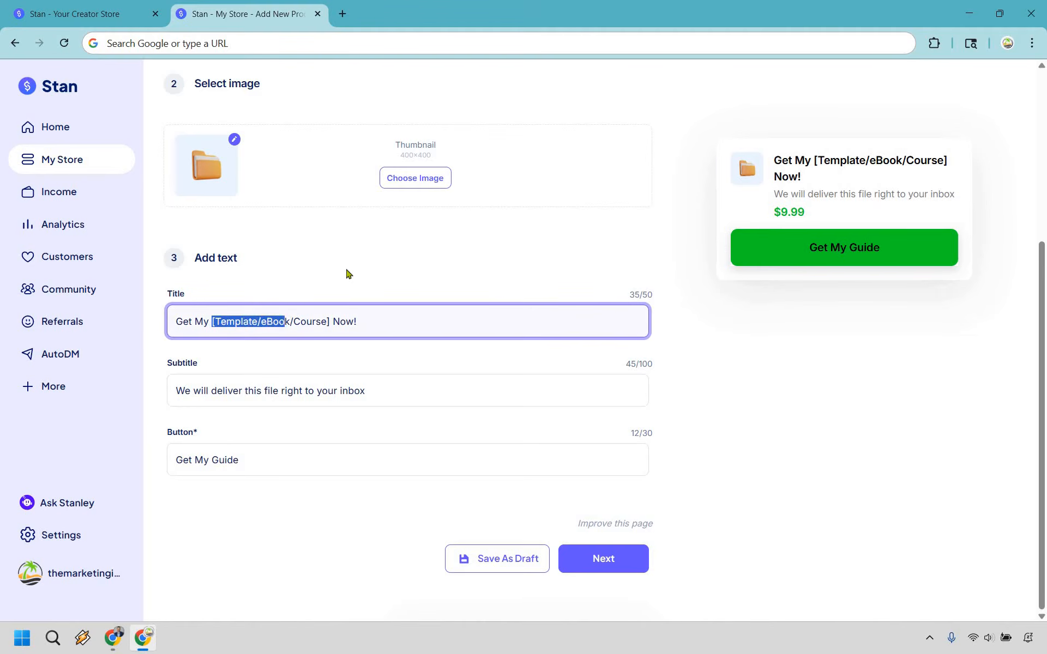
text(eBook)
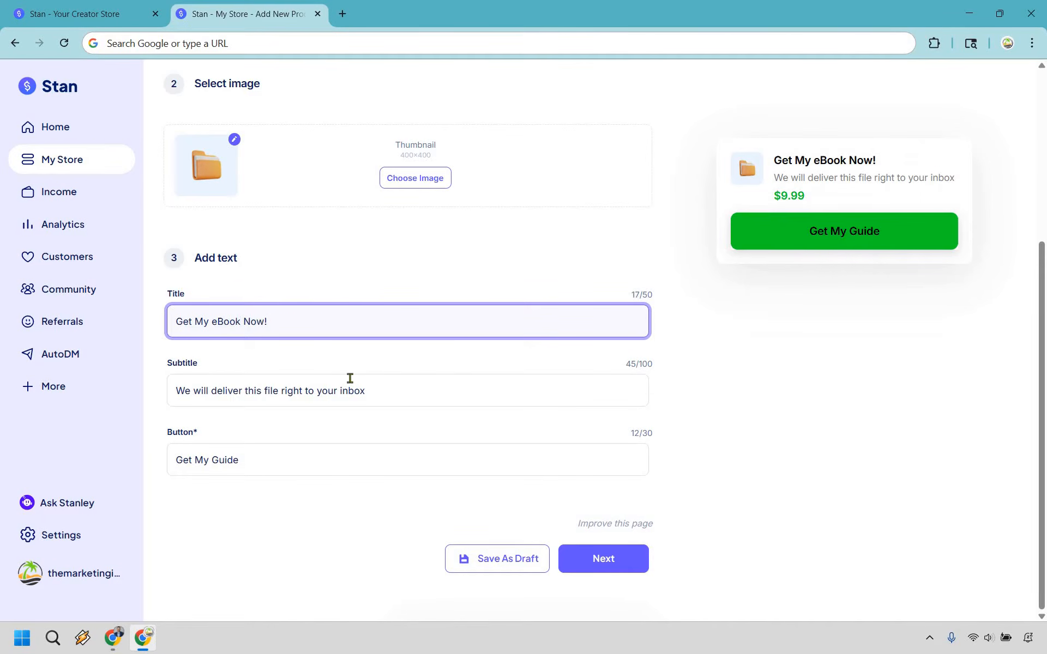
Set the thumbnail's button text to "Click Here To Continue" and proceed to the checkout page settings.
click(381, 391)
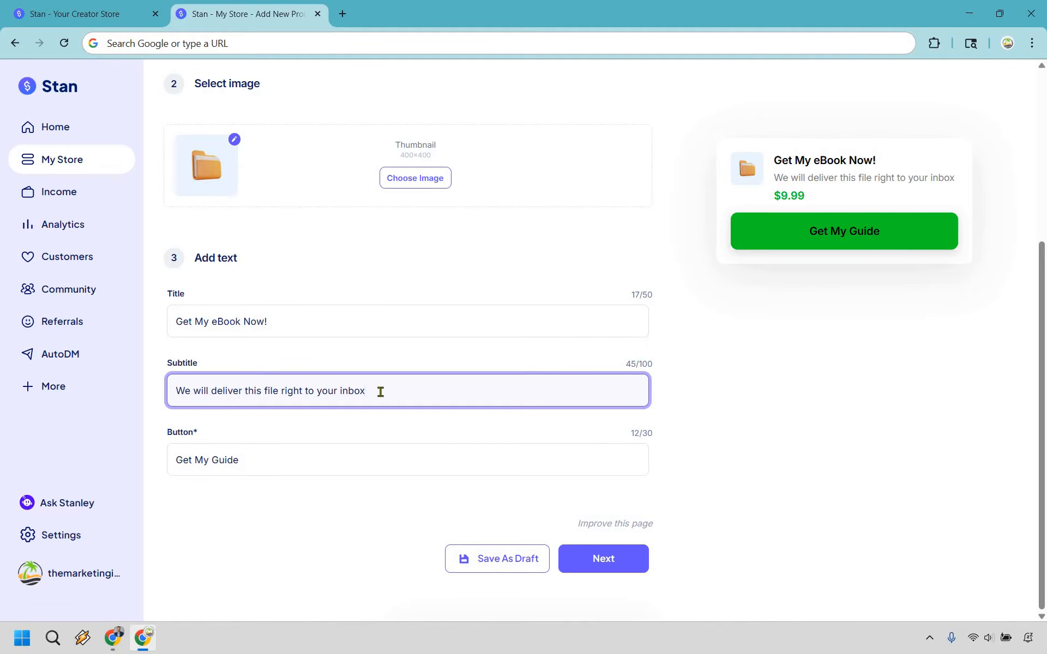
triple_click(287, 457)
text(Click Here To Continue)
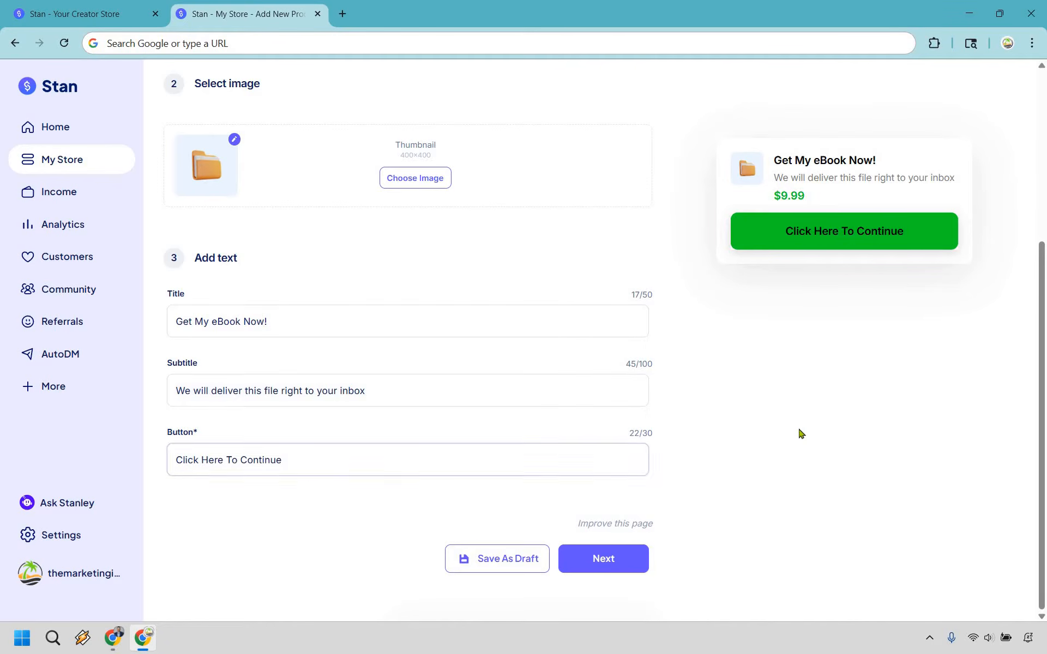
click(799, 429)
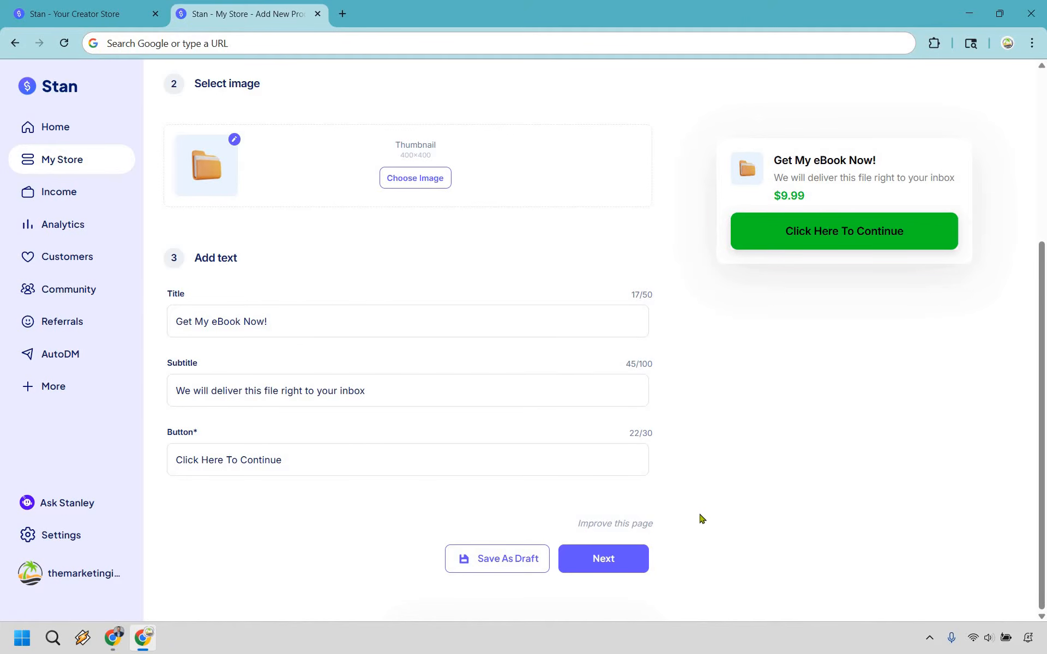
click(624, 562)
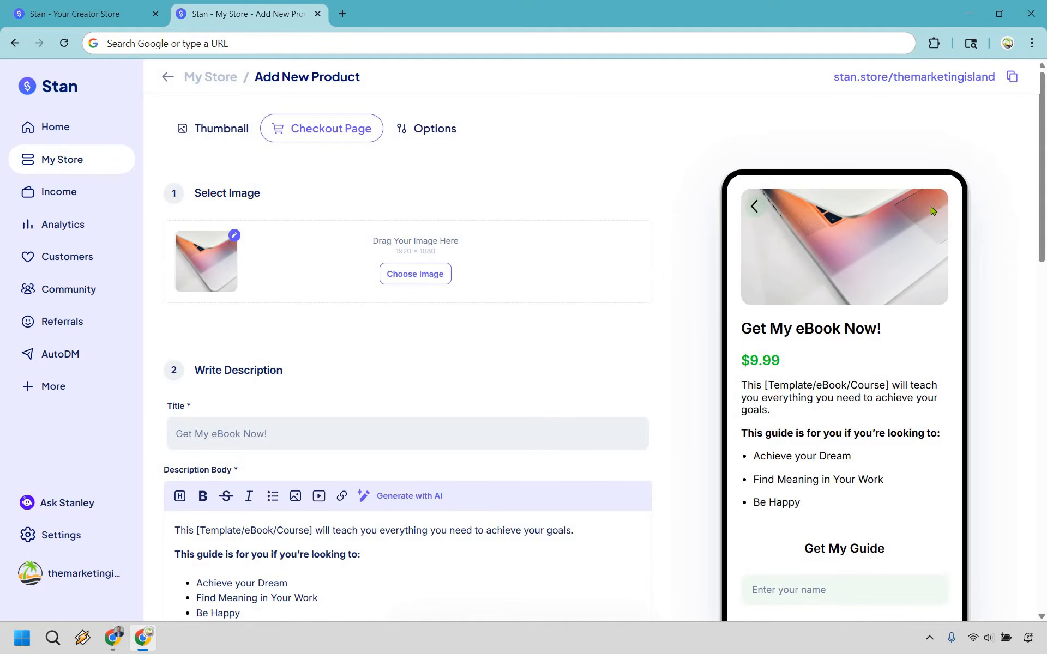
Replace the checkout page image with Logo 2.jpg, zooming it out fully and repositioning it in the crop frame.
click(433, 277)
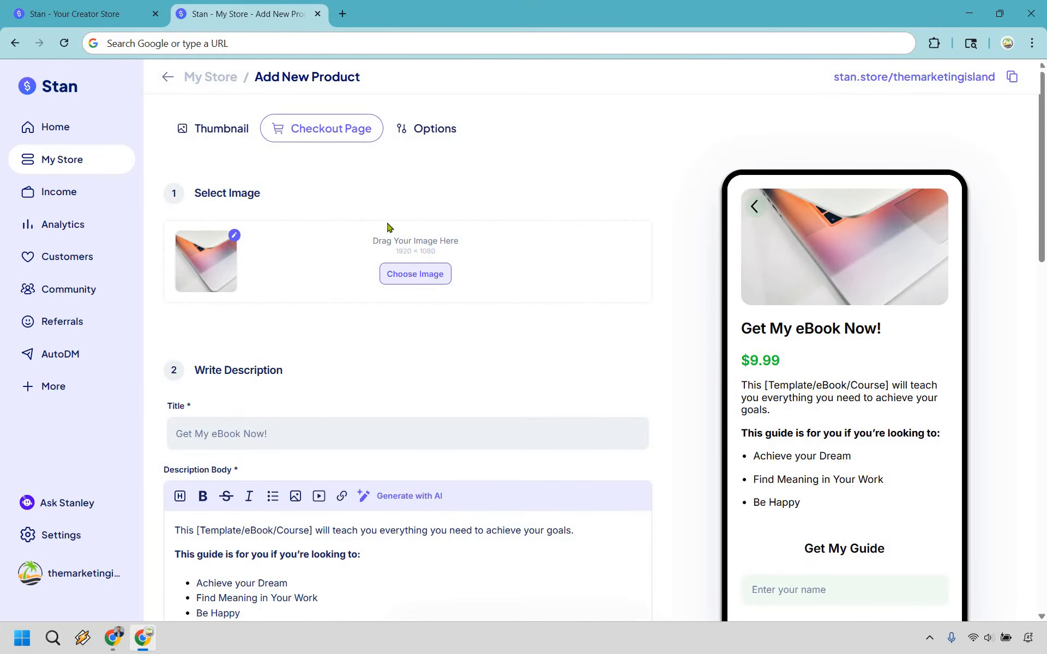
click(365, 259)
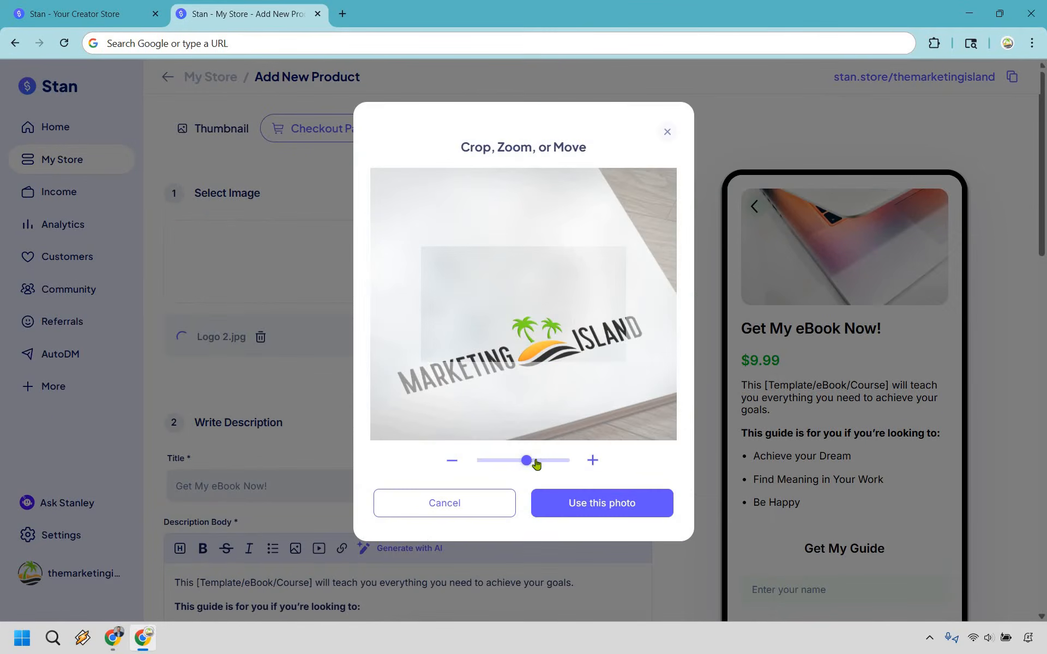
drag(521, 464, 469, 462)
scroll(524, 310, down, 1)
mouse_move(533, 271)
mouse_down()
mouse_move(534, 281)
mouse_move(537, 256)
mouse_up()
click(644, 505)
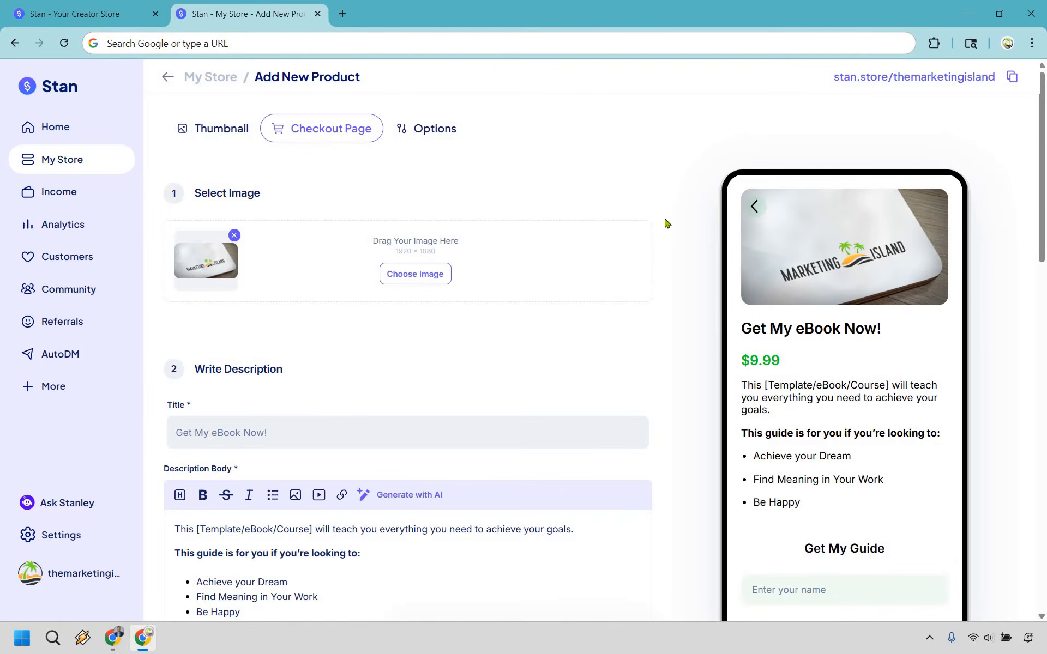
Replace the "[Template/eBook/Course]" placeholder in the description body's first sentence with "eBook".
scroll(654, 253, down, 3)
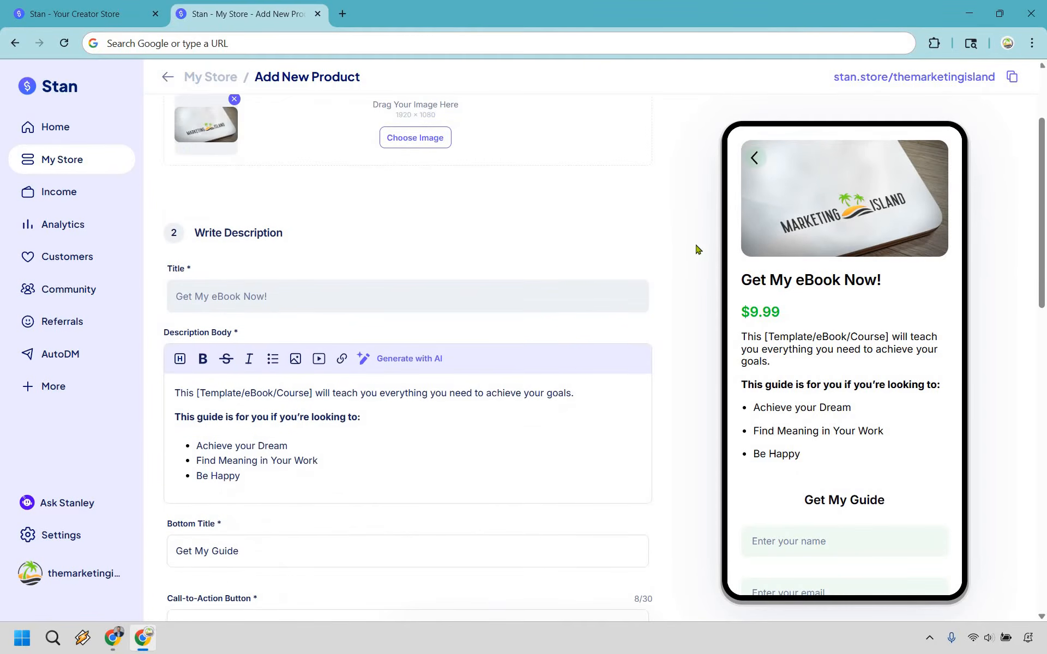
scroll(719, 256, down, 1)
scroll(719, 256, down, 1)
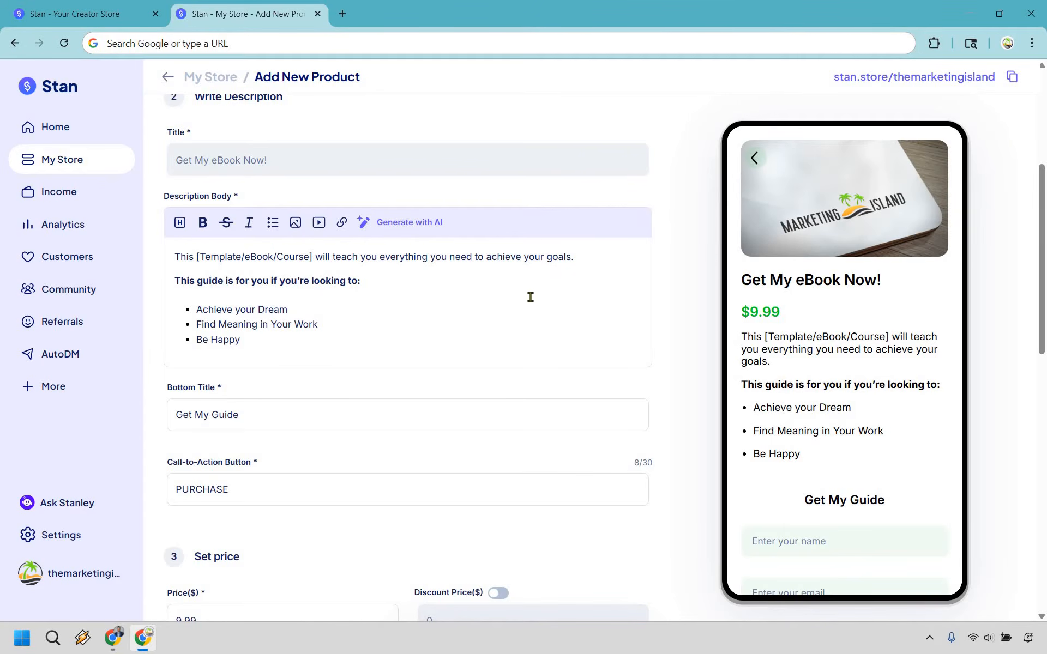
click(179, 256)
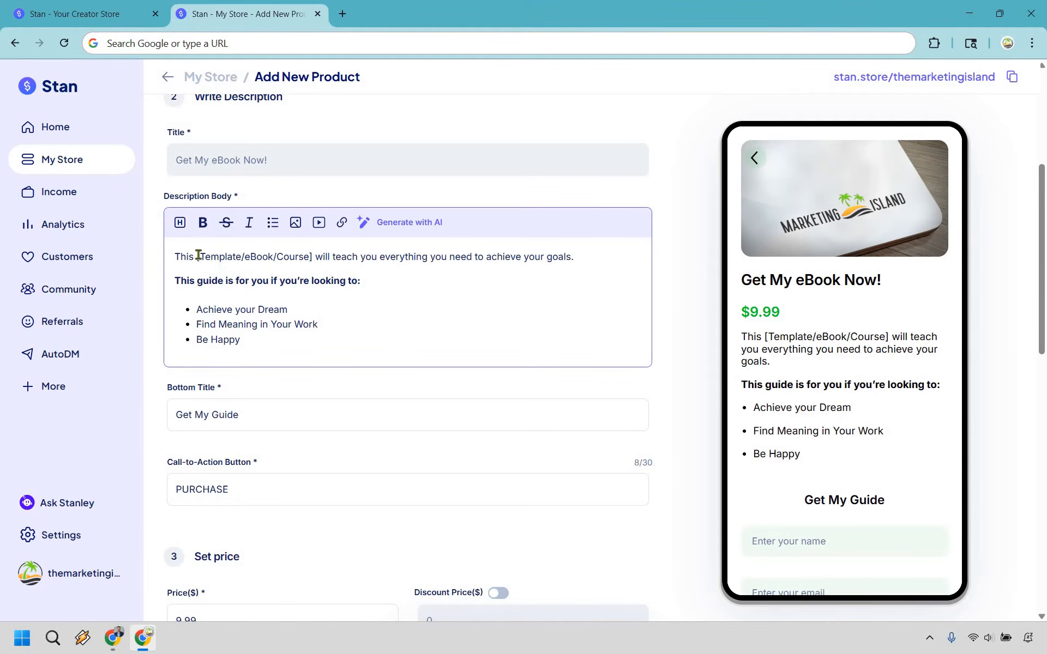
mouse_move(246, 257)
mouse_down()
mouse_move(197, 256)
mouse_move(264, 258)
mouse_up()
key(BackSpace)
key(BackSpace)
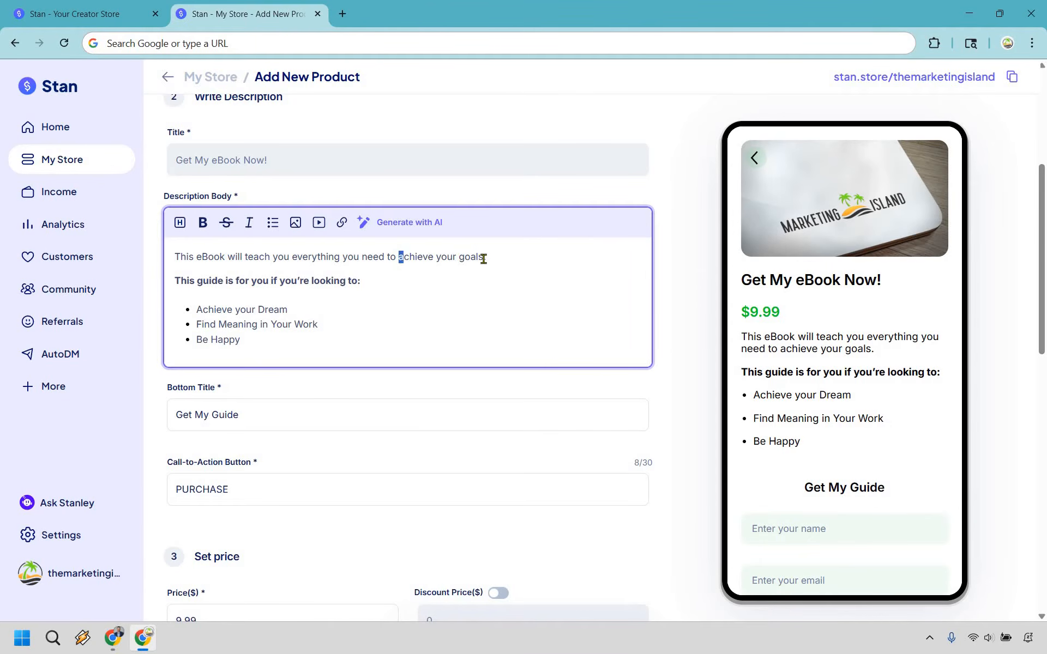
Replace "achieve your goals" in the description's first sentence with "[big benefit]".
drag(400, 257, 482, 275)
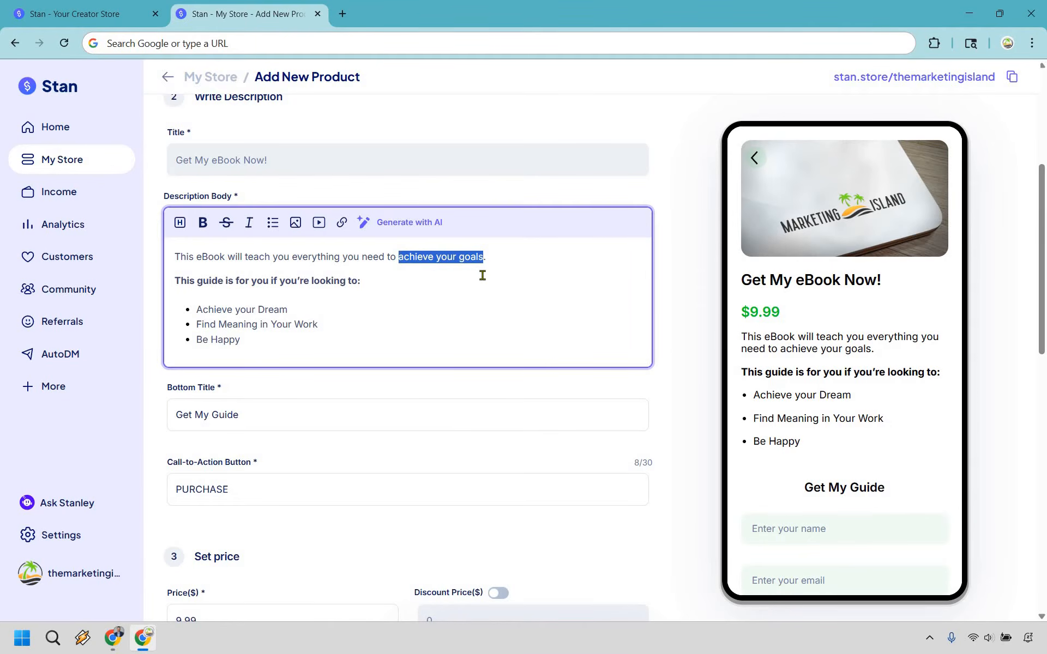
text([)
text(big benefit)
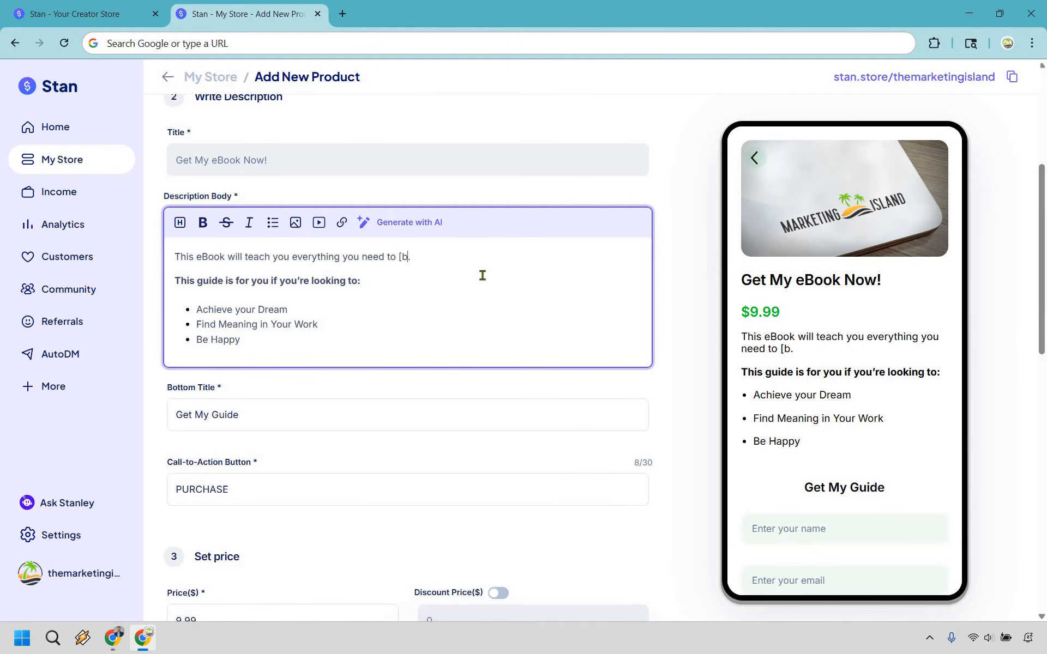
text(])
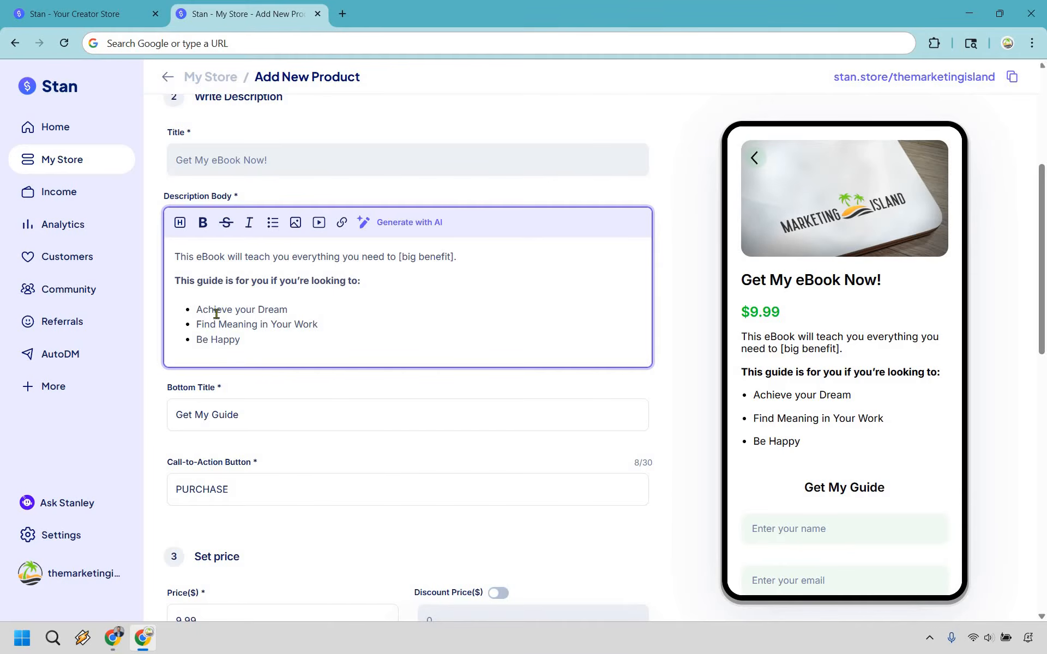
drag(199, 309, 286, 310)
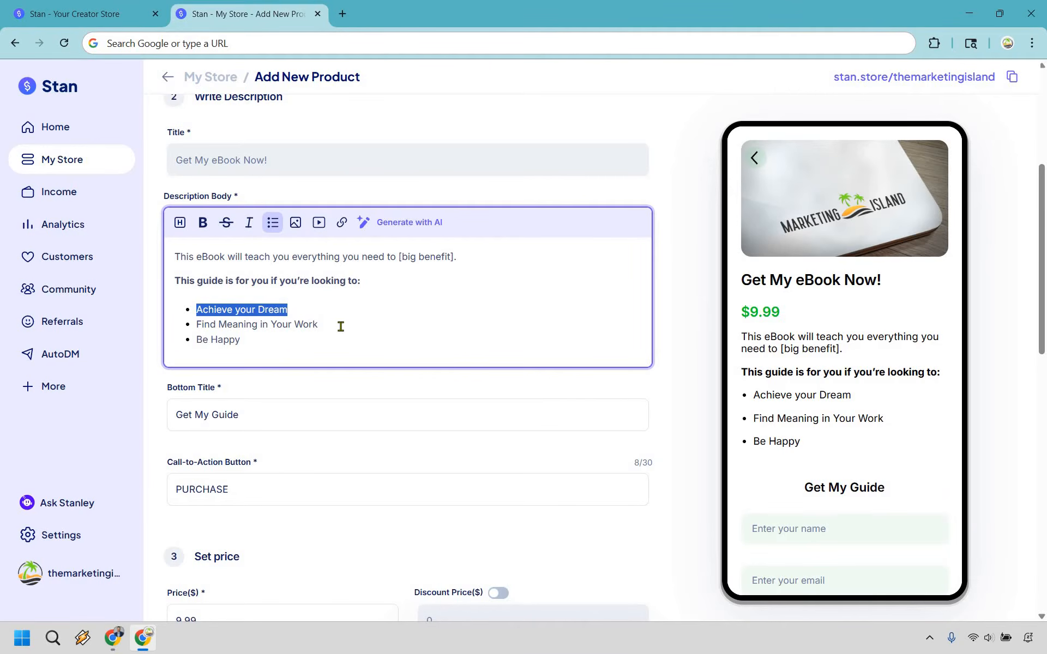
click(370, 318)
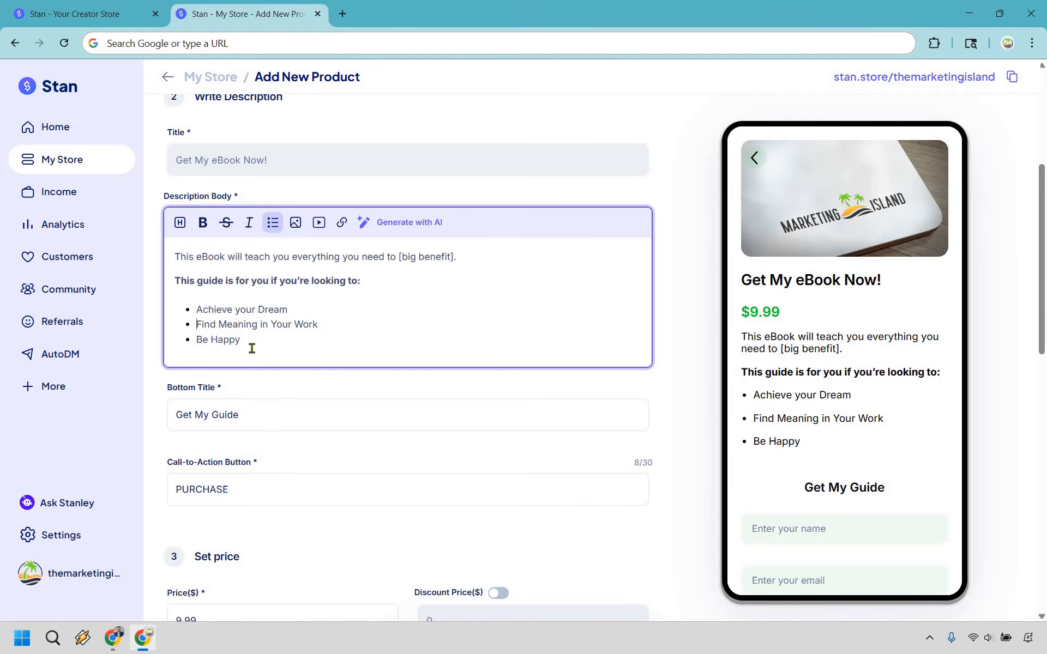
Generate an AI description for the Marketing Island eBook showcasing over 30K followers gained in 30 days and round-the-clock leads and sales using TikTok.
click(403, 229)
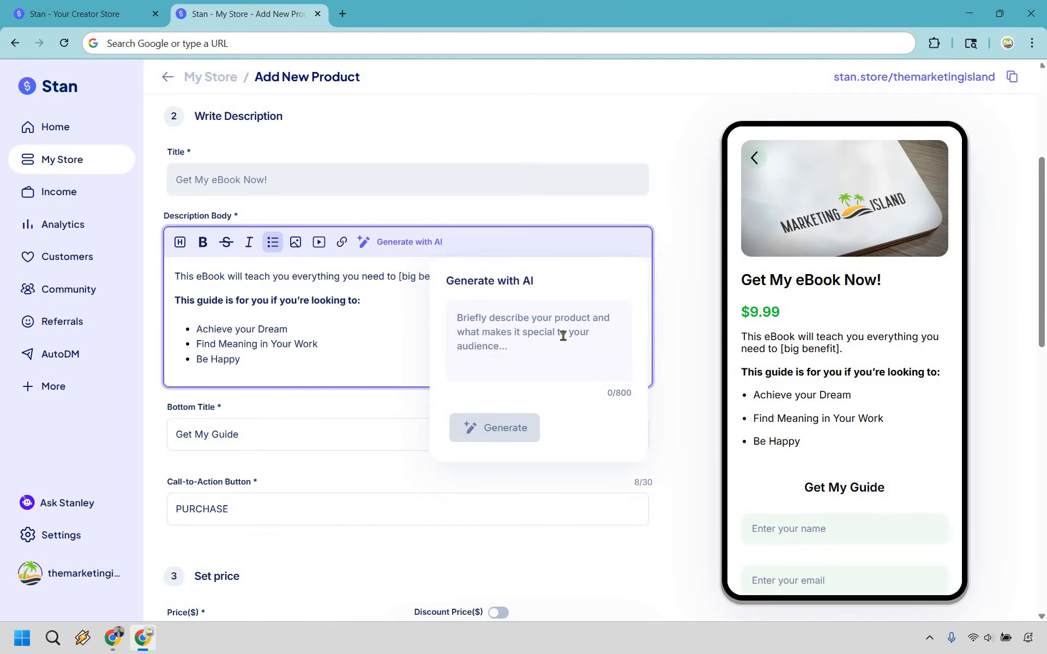
text(The)
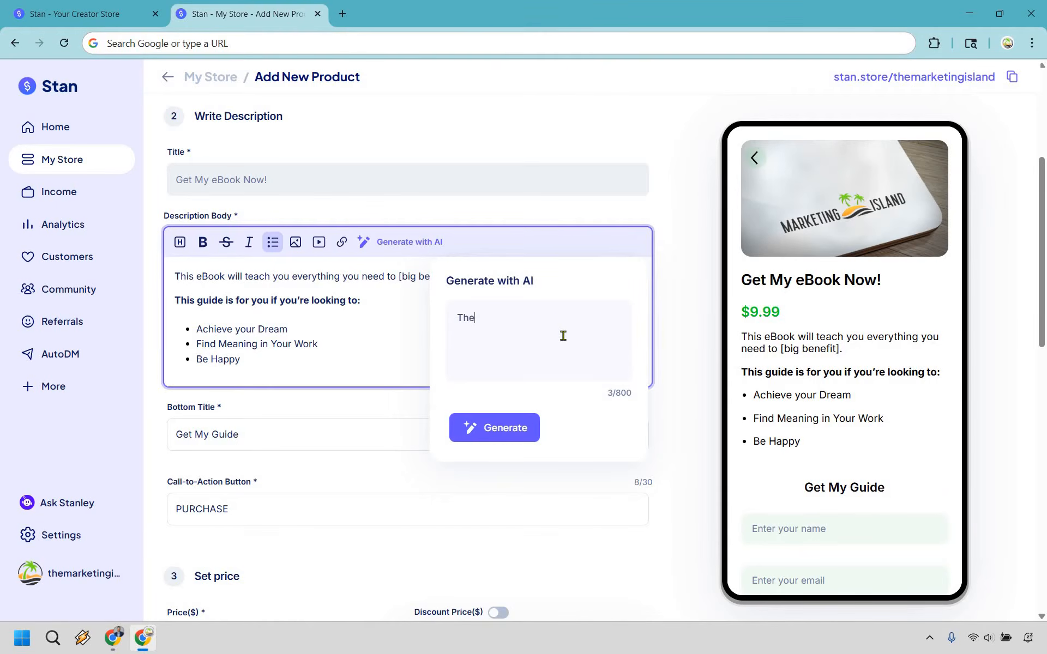
text( Marketing Island eBook)
text(showcases how I gained over 30K followers in 30 days, while generating leads and sales around the clock, using TikTok.)
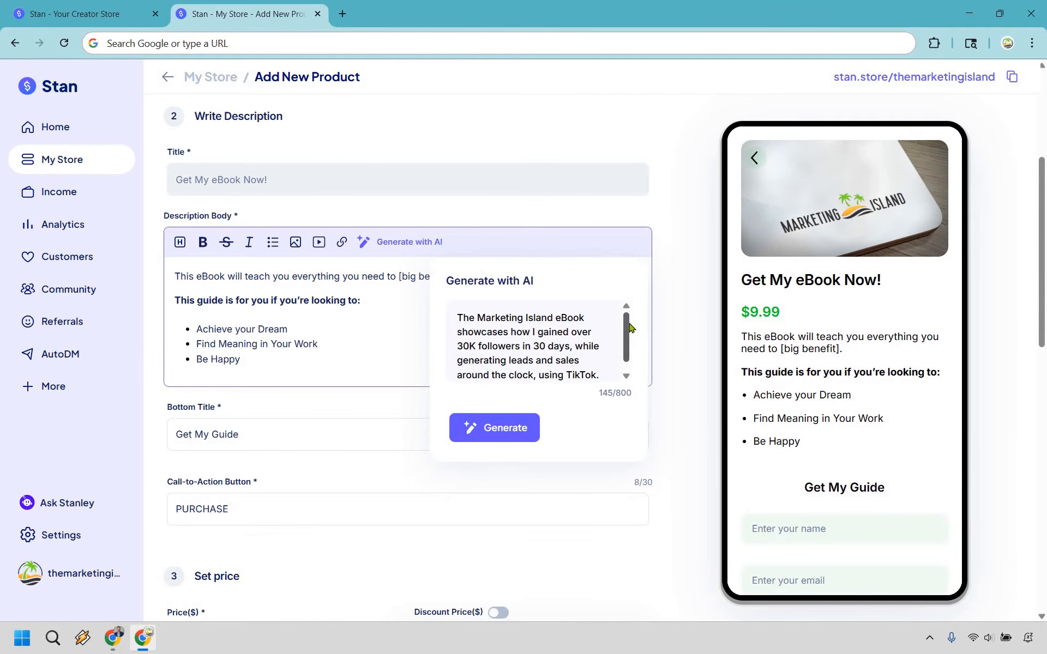
scroll(631, 322, down, 1)
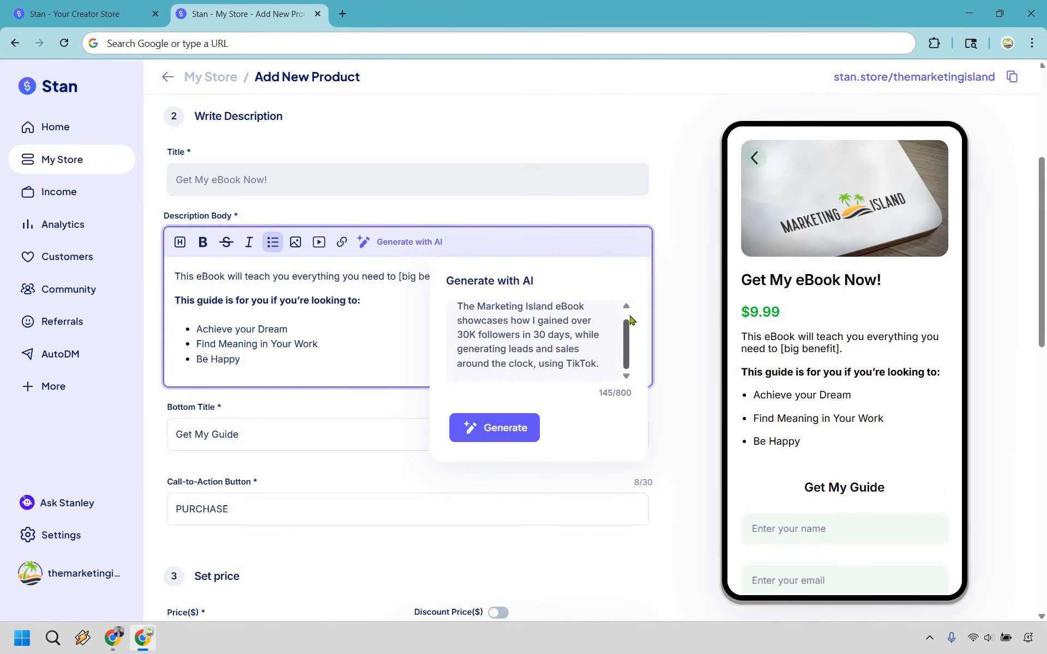
scroll(630, 320, up, 1)
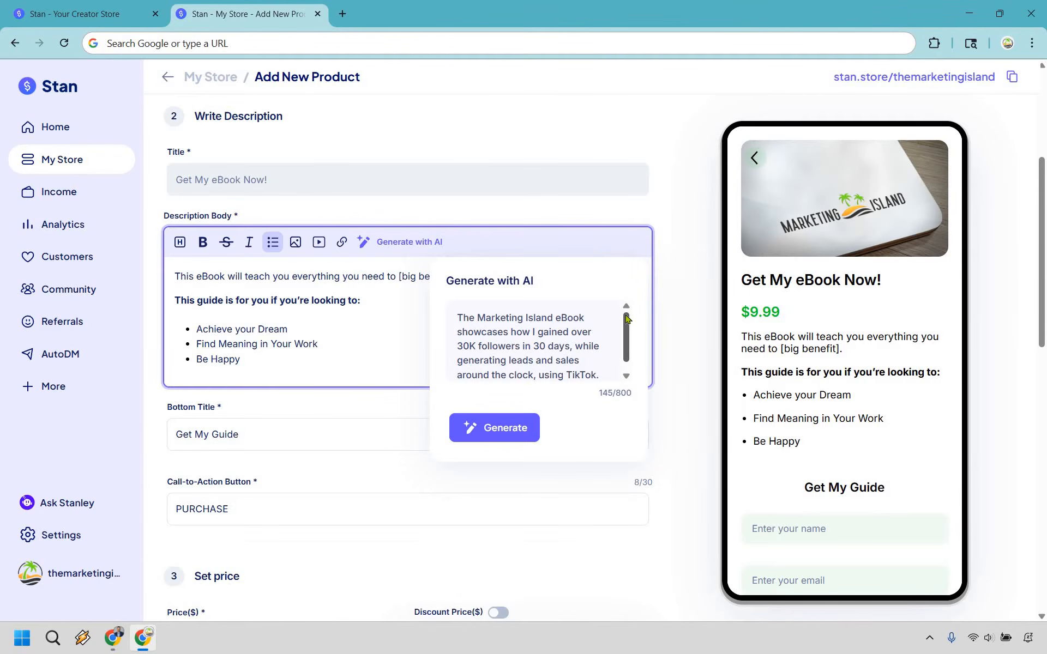
click(500, 431)
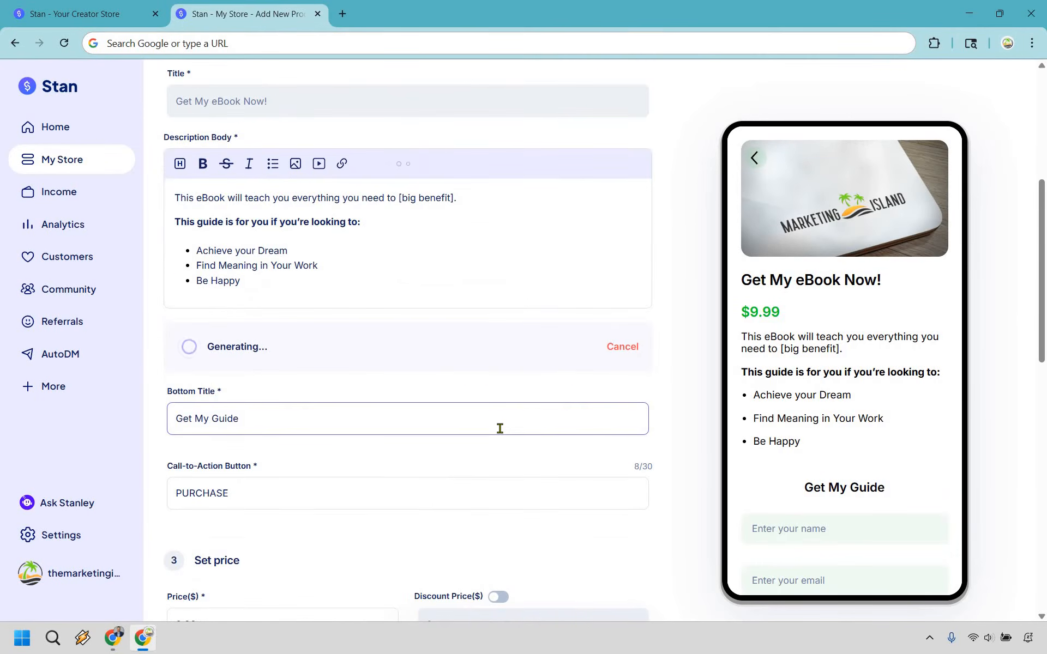
scroll(632, 284, down, 2)
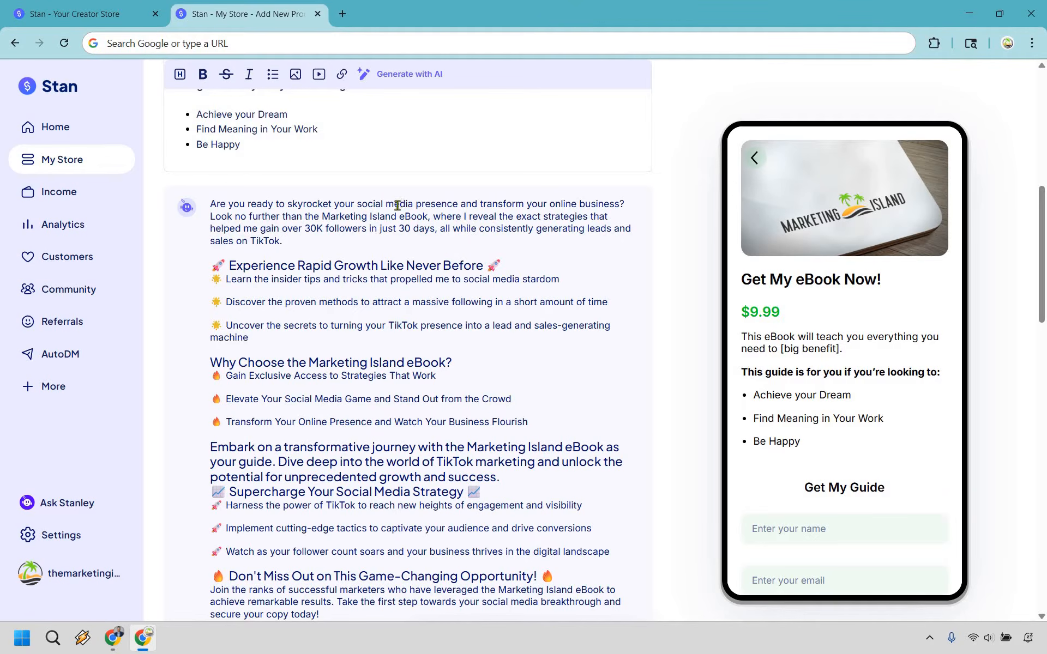
scroll(394, 210, down, 1)
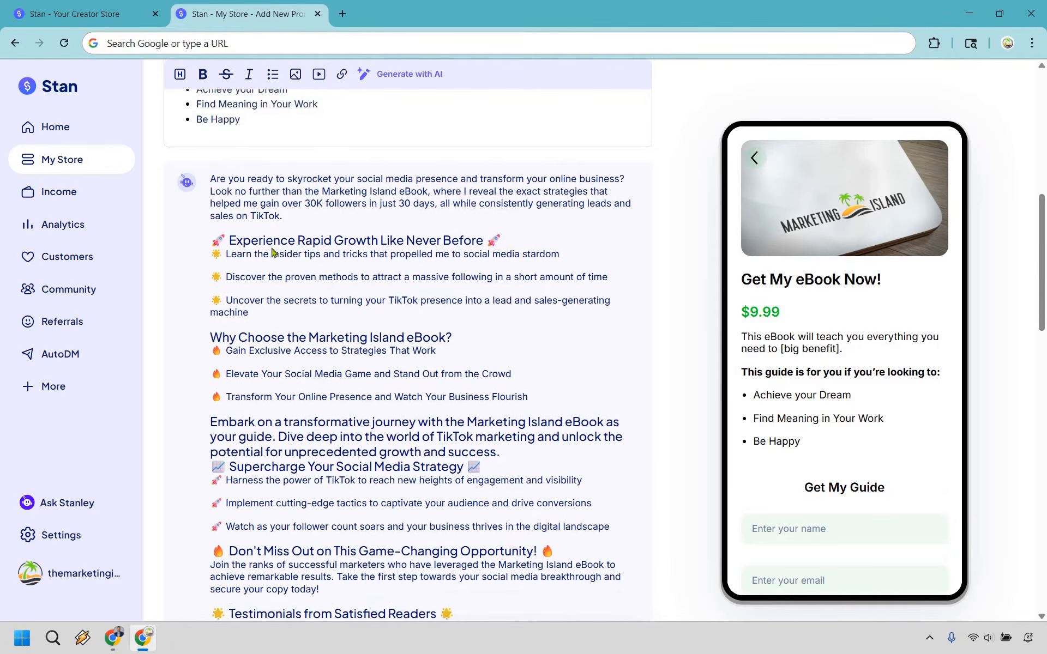
Review the AI-generated Marketing Island eBook text and replace the current description body with it.
scroll(356, 225, down, 1)
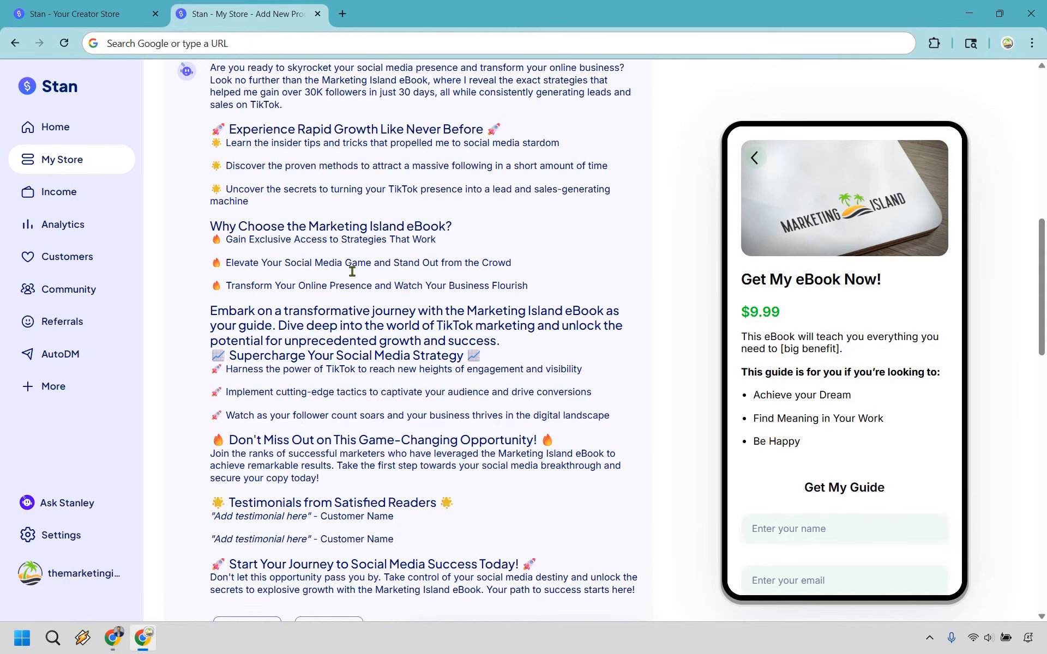
scroll(351, 273, down, 1)
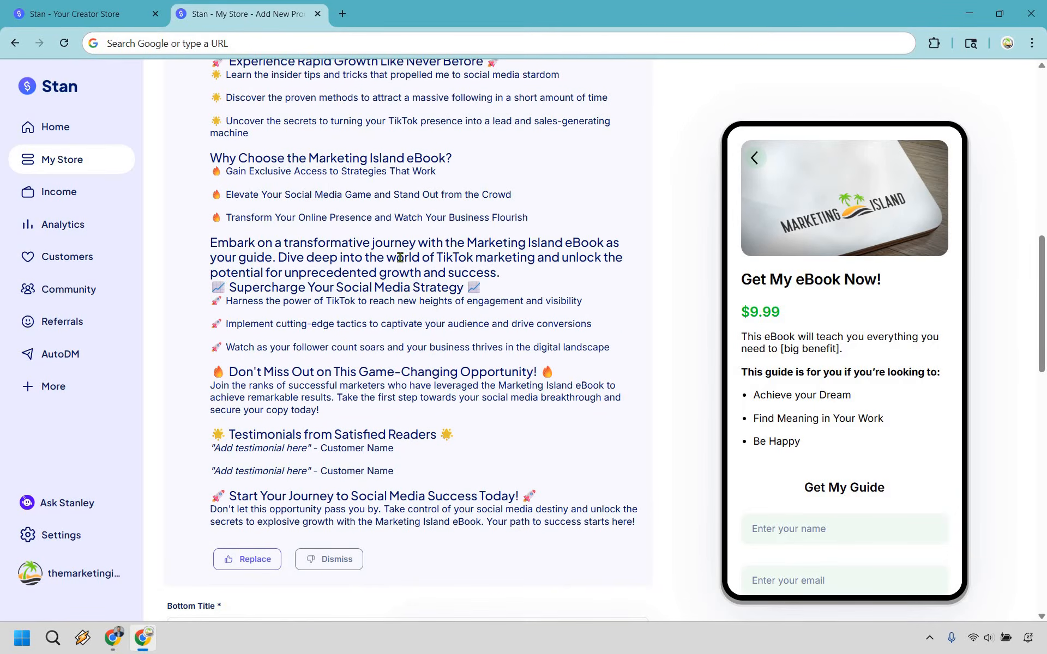
scroll(381, 273, down, 2)
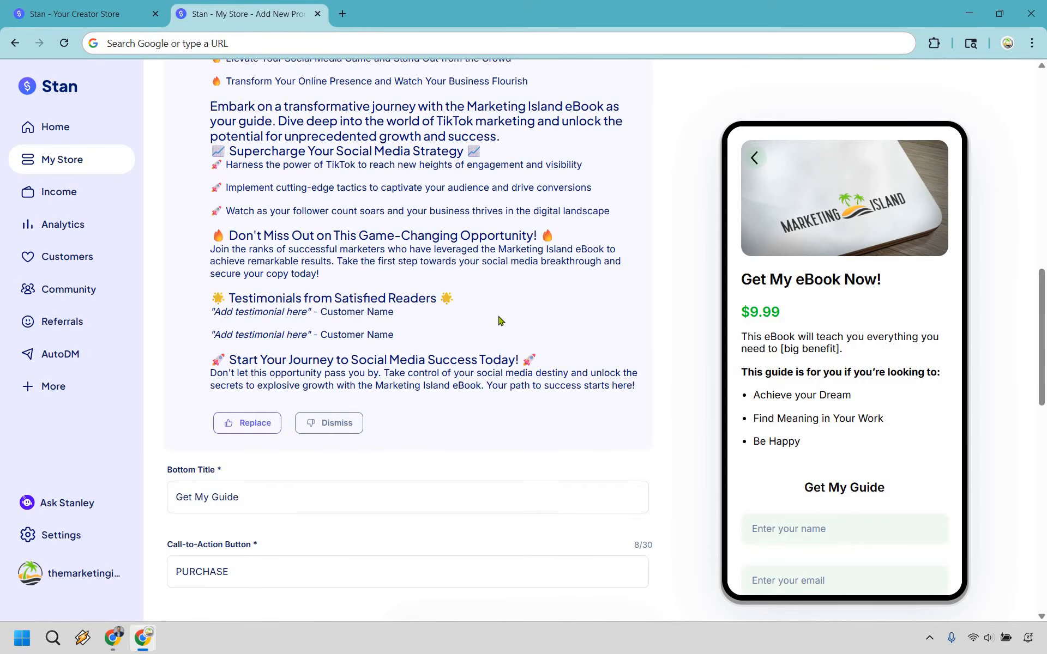
scroll(503, 333, up, 7)
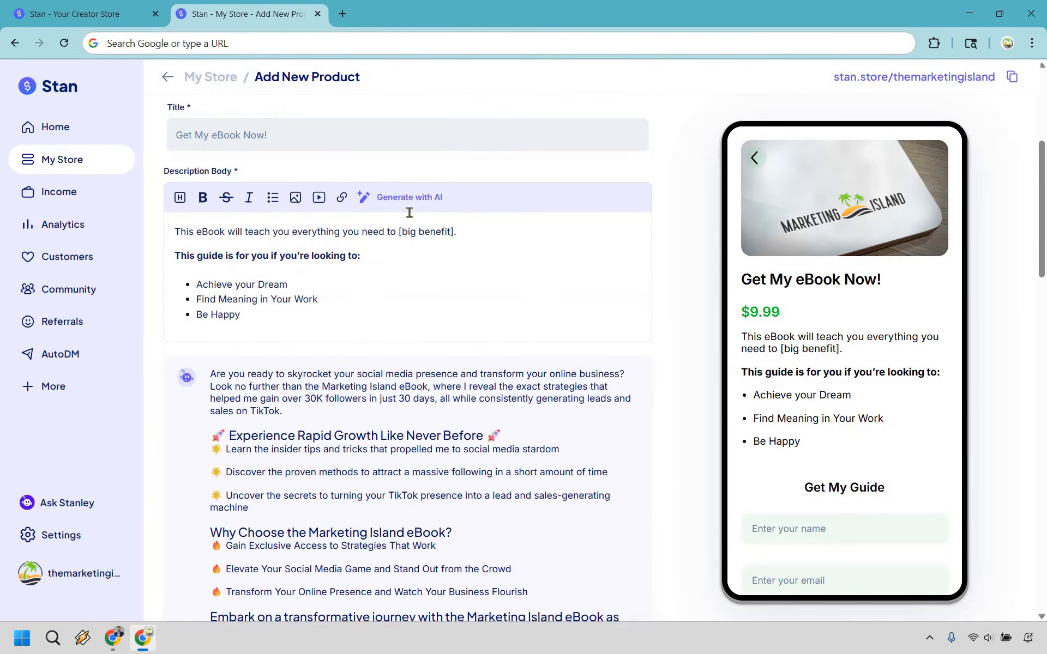
scroll(460, 250, down, 3)
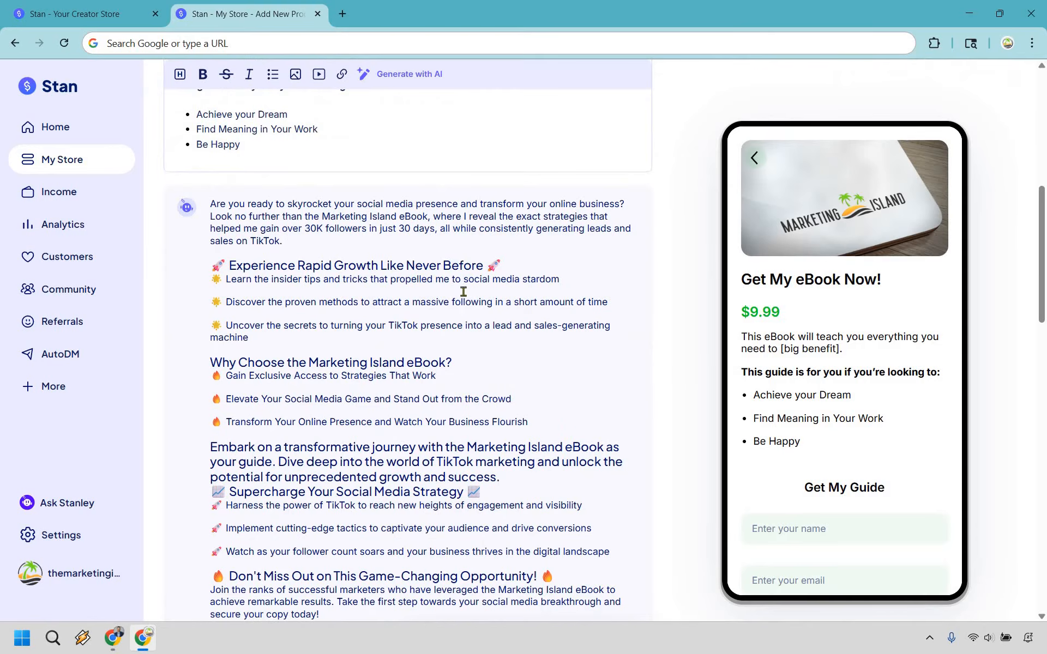
scroll(399, 244, up, 3)
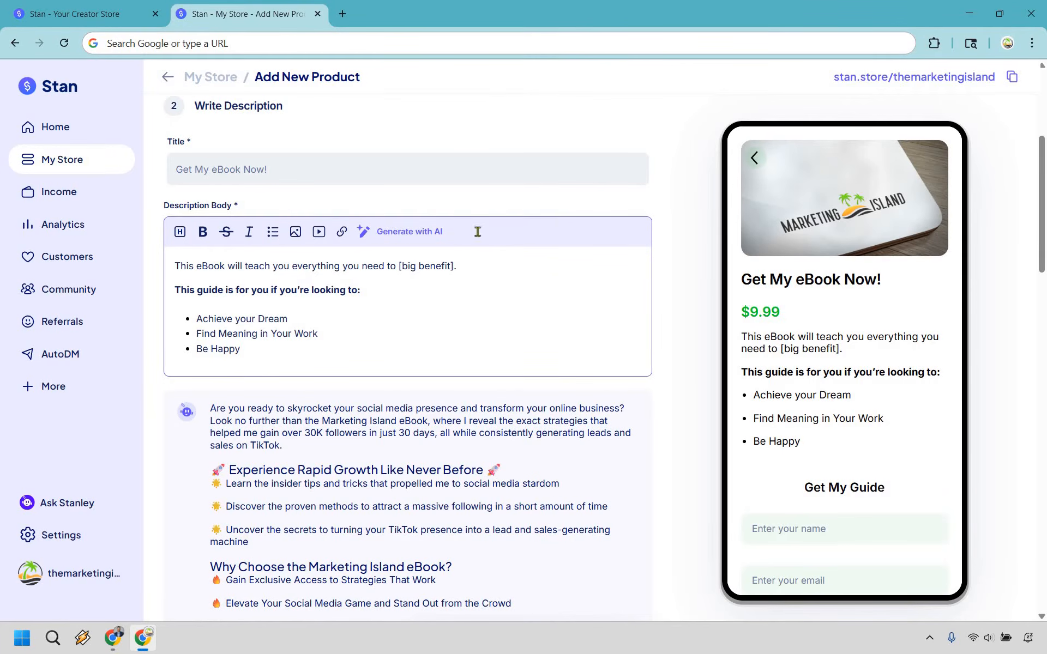
scroll(460, 229, down, 10)
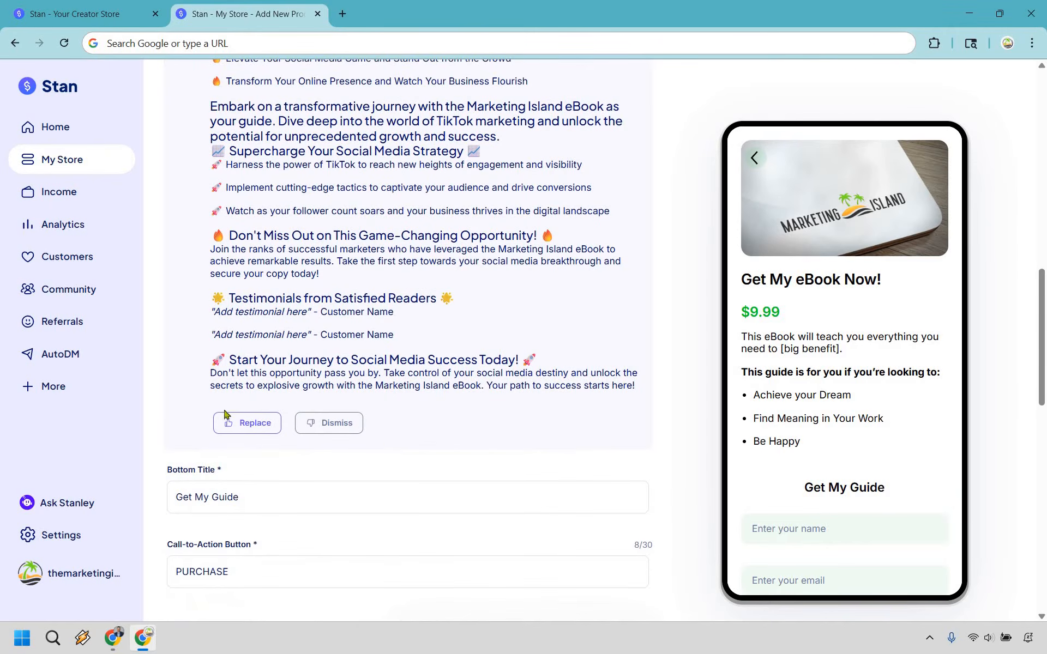
click(241, 426)
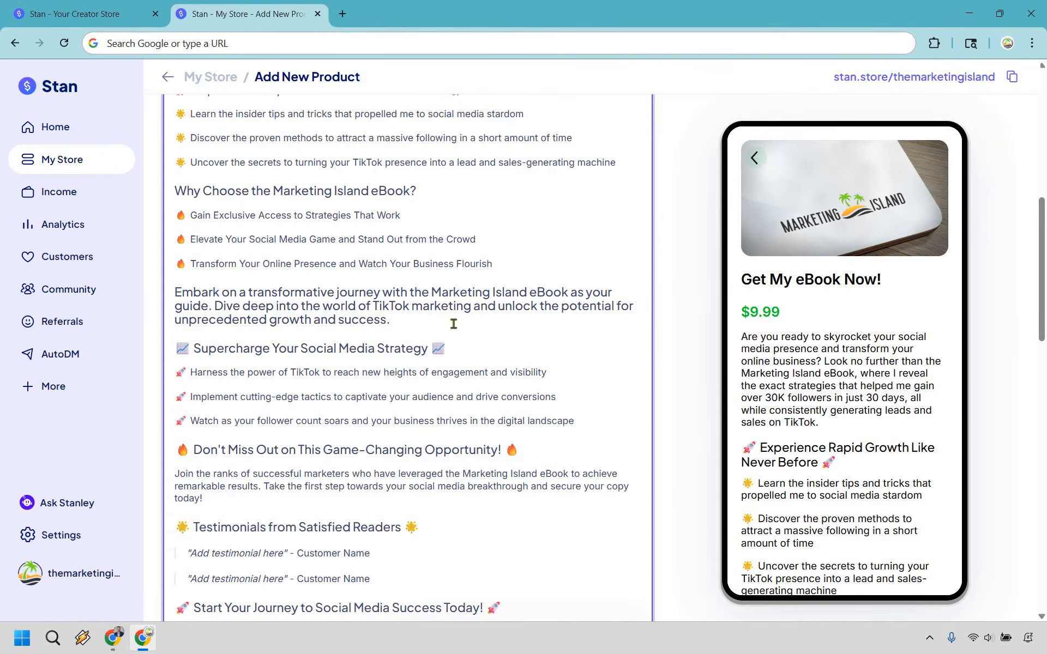
Delete the "Testimonials from Satisfied Readers" heading and its two placeholder testimonials from the description body.
scroll(453, 324, up, 3)
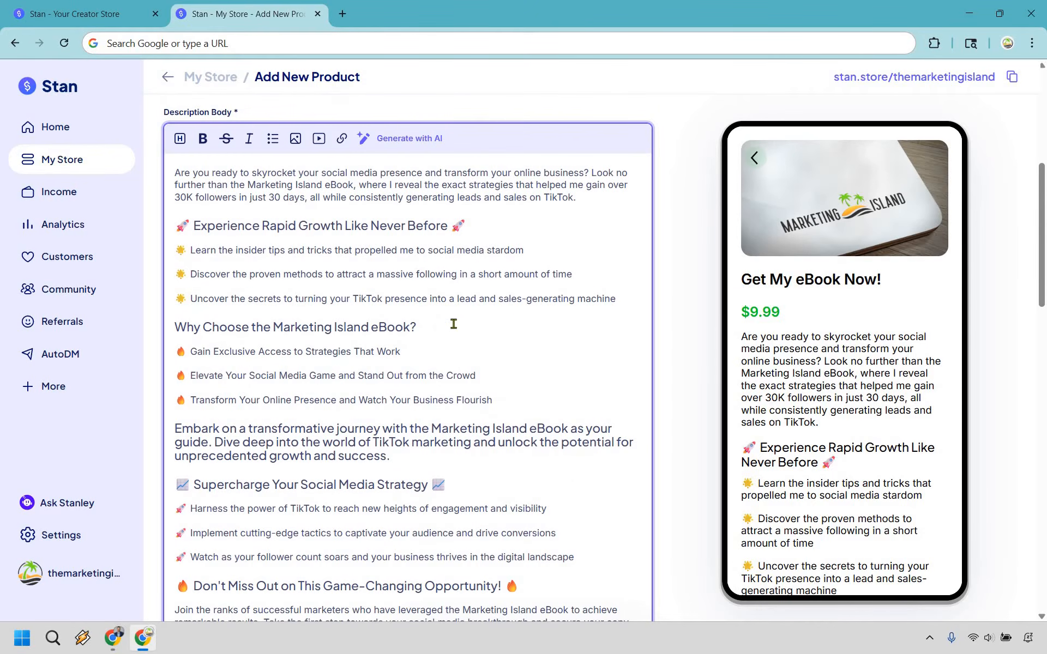
scroll(393, 428, down, 3)
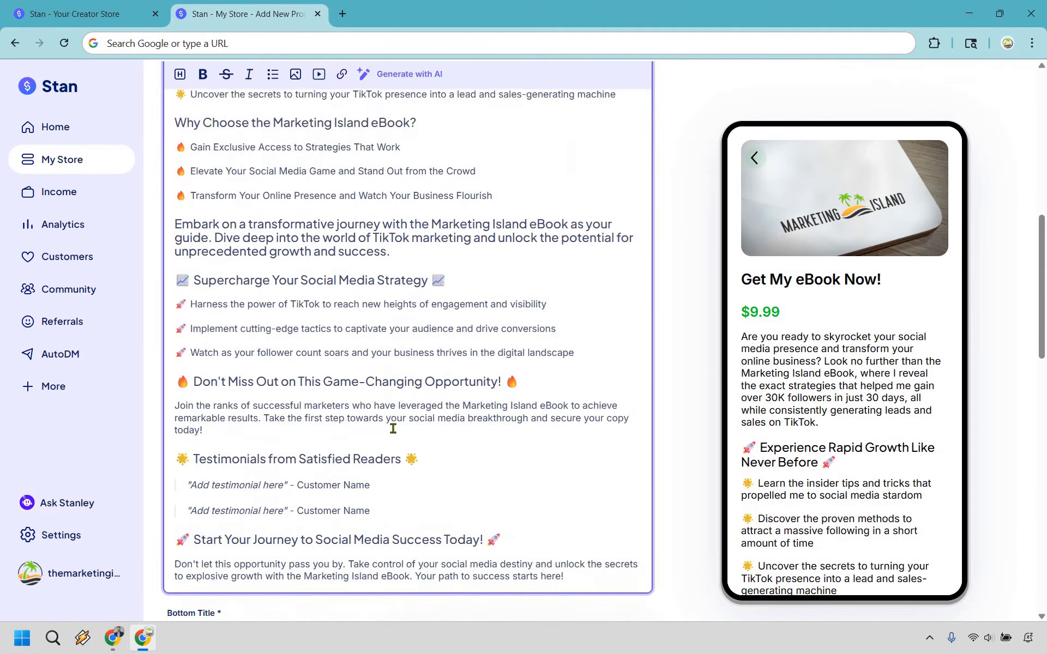
scroll(393, 429, down, 1)
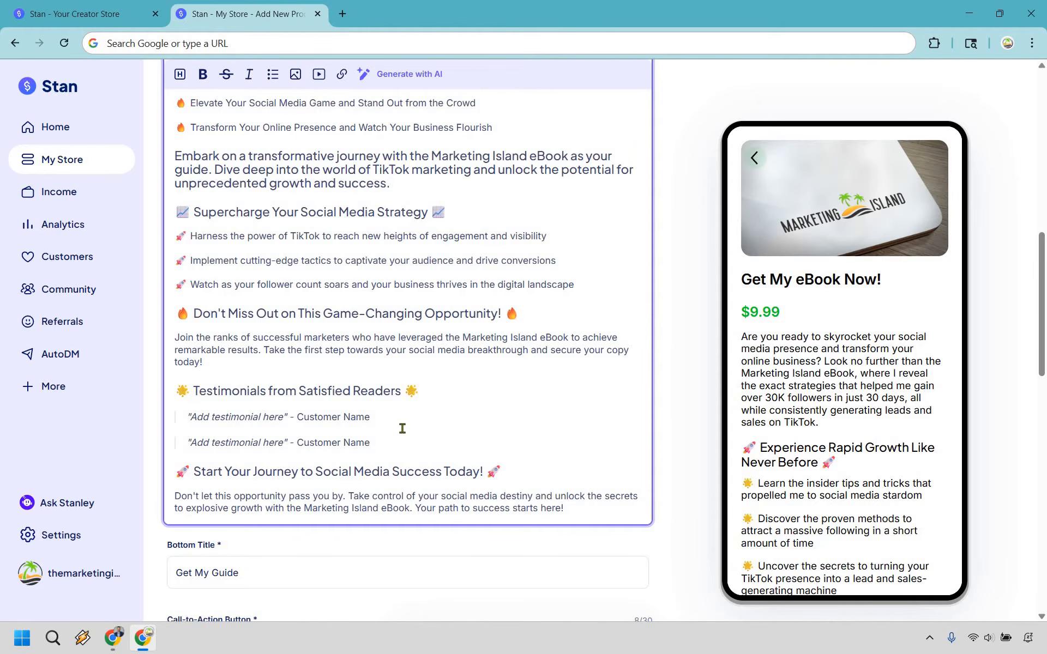
drag(385, 445, 182, 391)
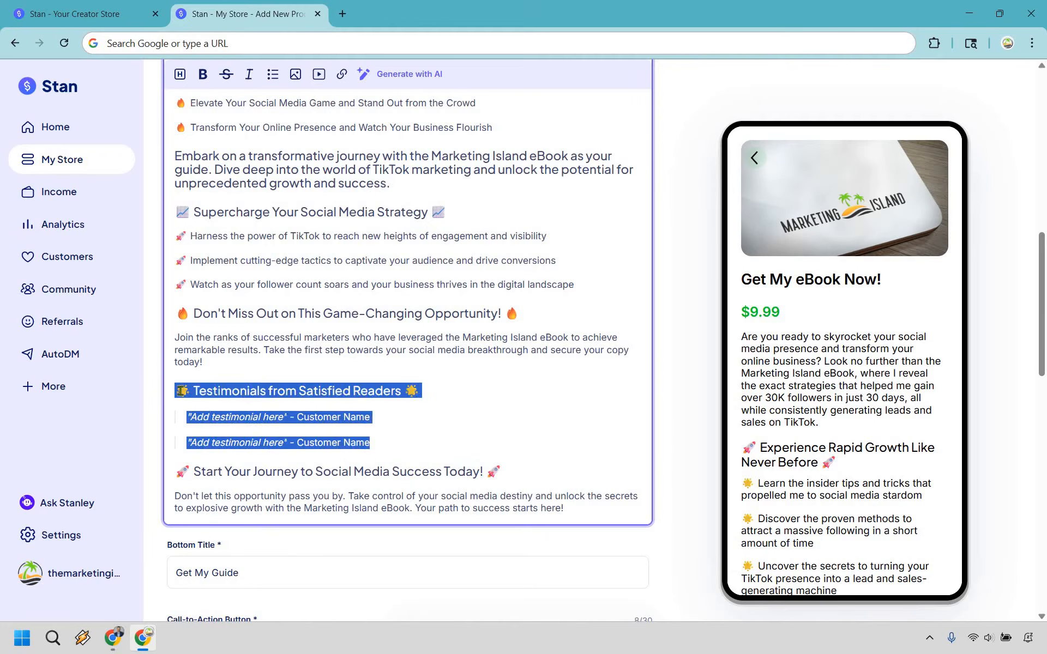
key(BackSpace)
key(BackSpace)
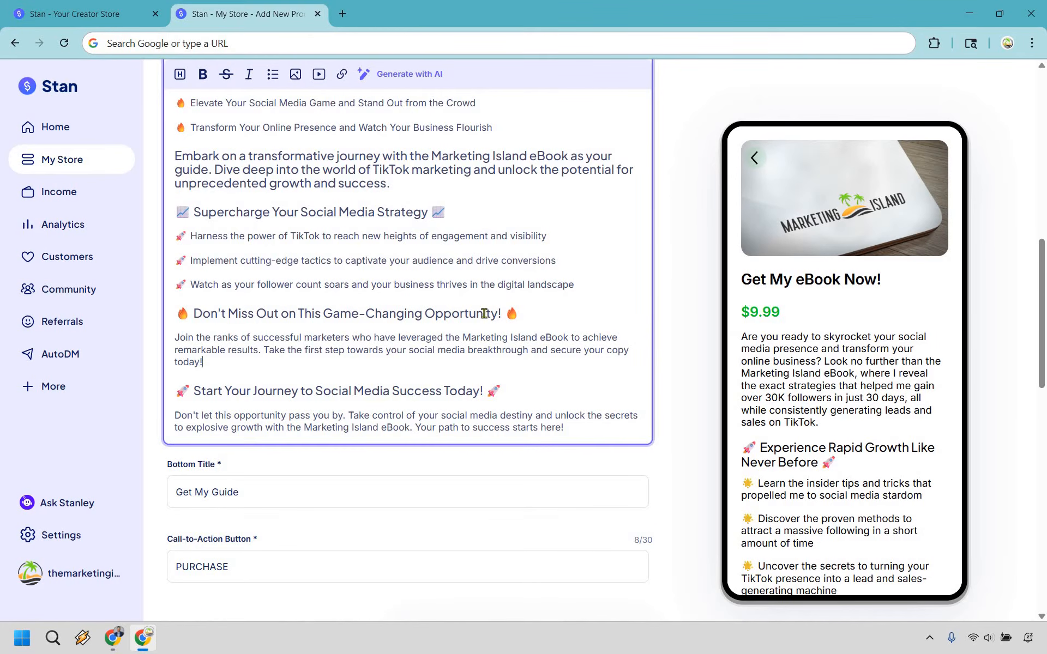
Change the checkout page's bottom title to "Get My eBook".
scroll(484, 314, up, 6)
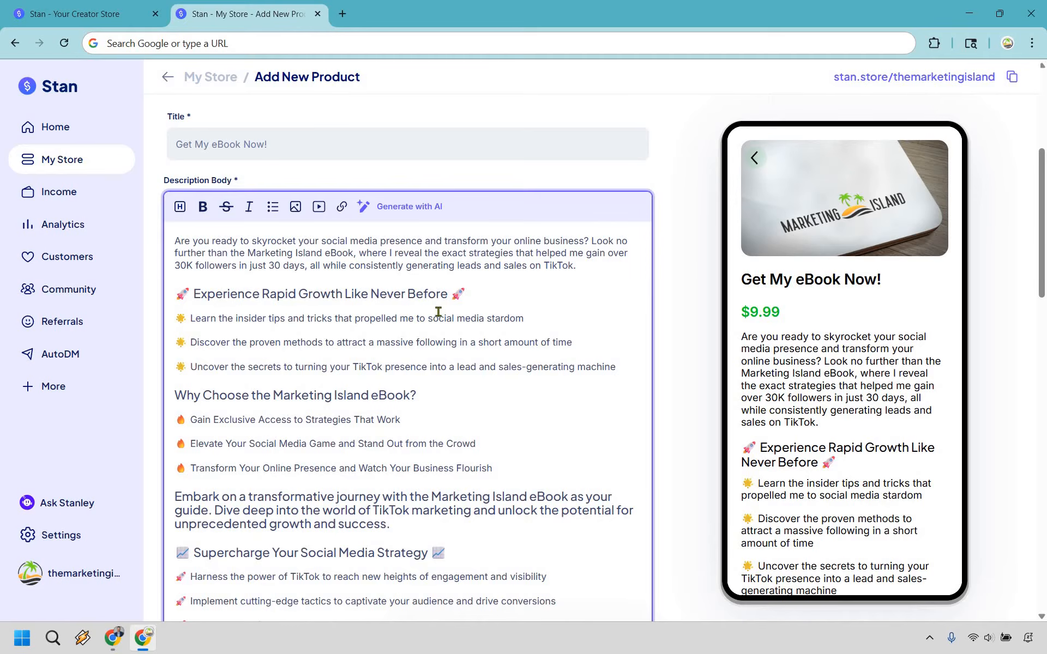
scroll(484, 204, down, 3)
scroll(485, 204, down, 10)
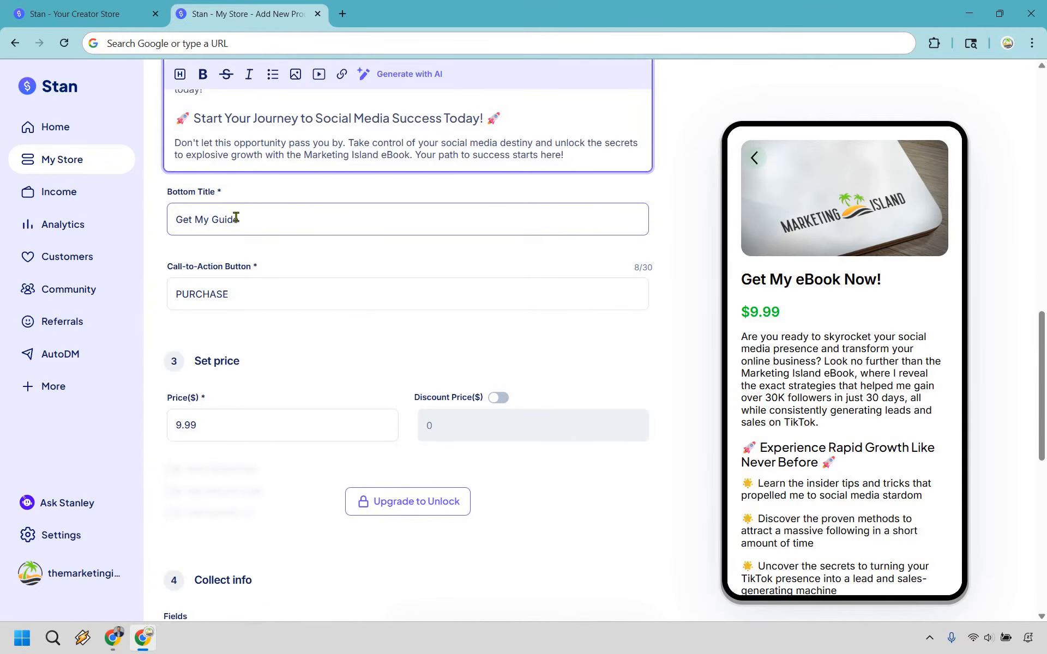
double_click(240, 217)
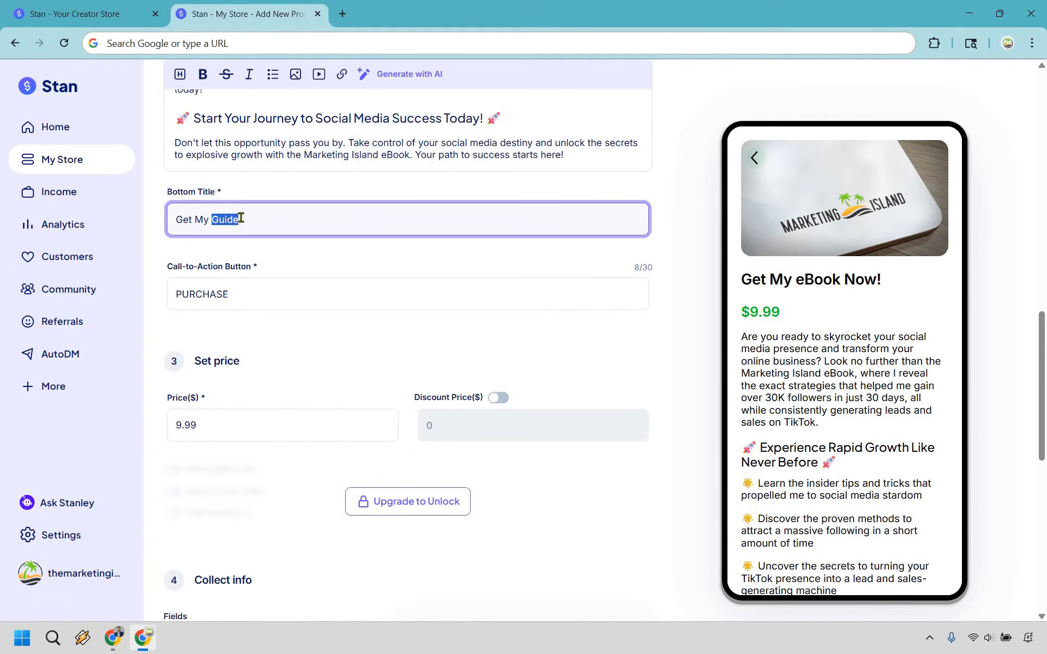
text(eBook)
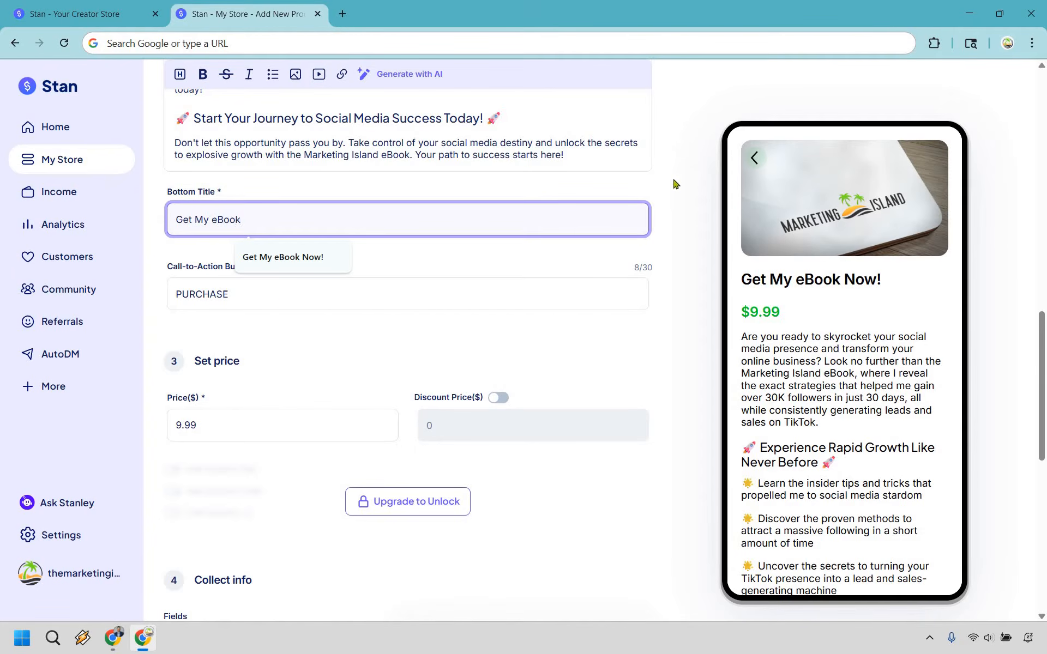
click(291, 295)
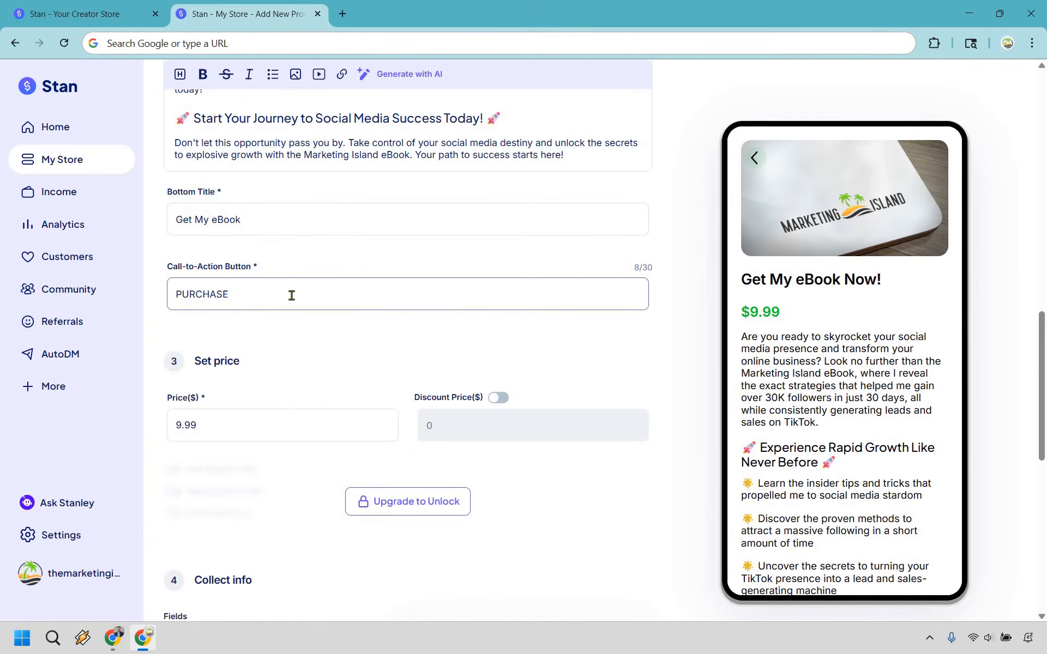
click(322, 253)
Enable the discount price at $9.99 and set the eBook's regular price to $19.99.
scroll(319, 254, down, 1)
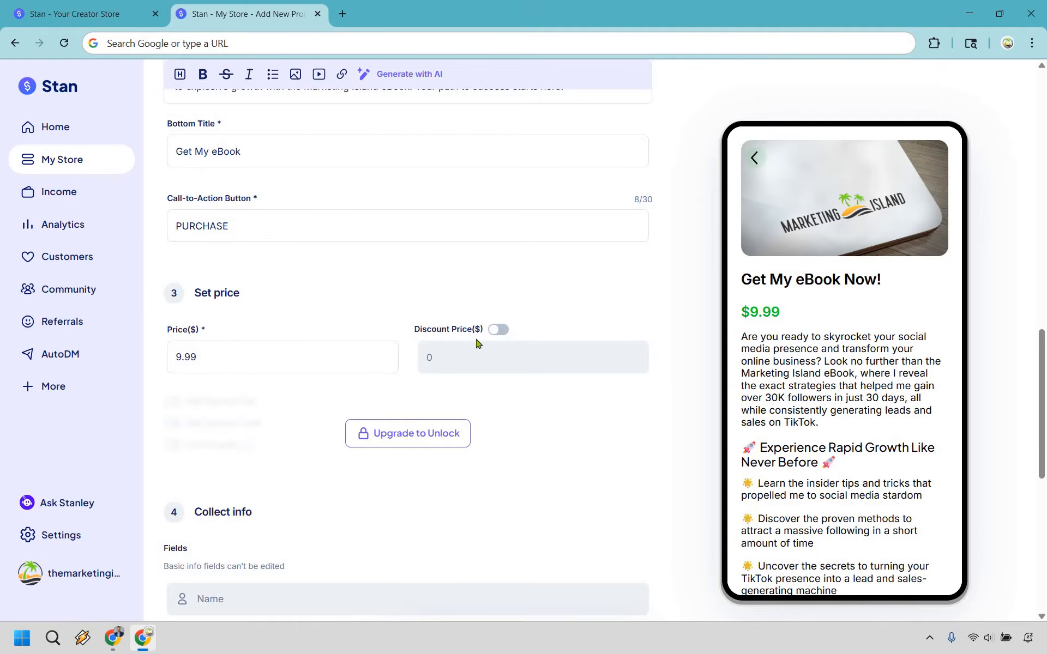
click(444, 359)
click(433, 359)
click(443, 360)
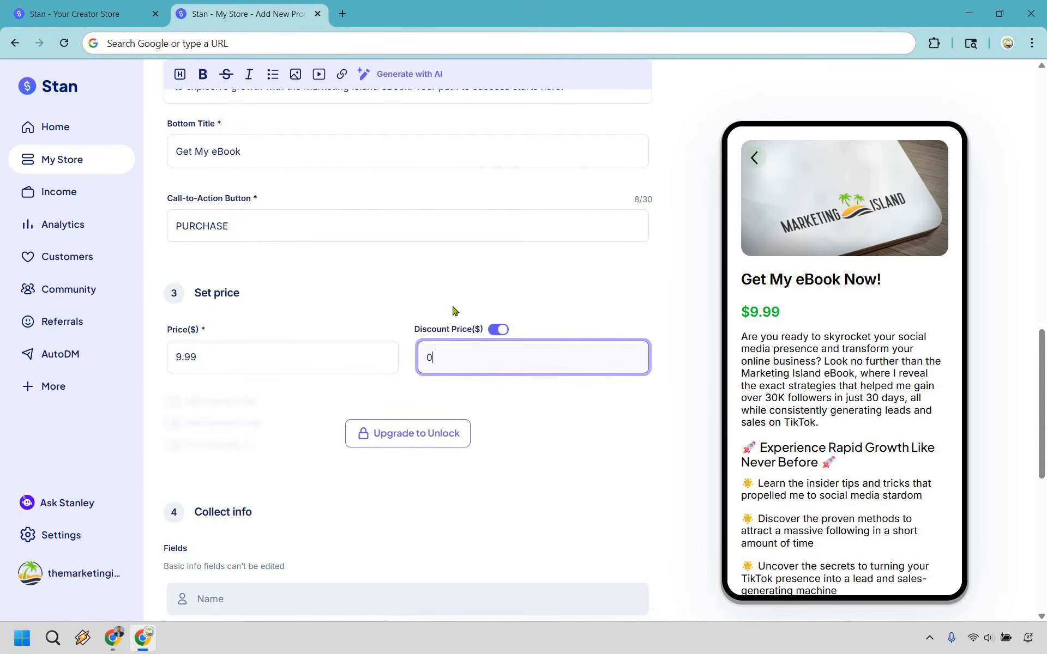
key(BackSpace)
text(9.99)
click(177, 356)
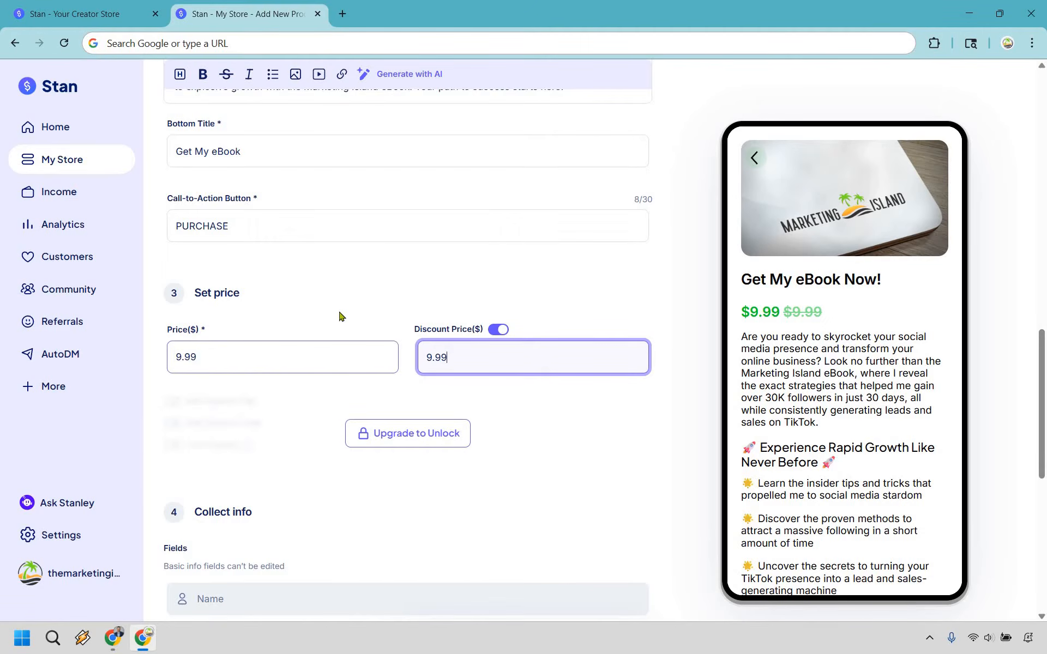
text(1)
click(605, 283)
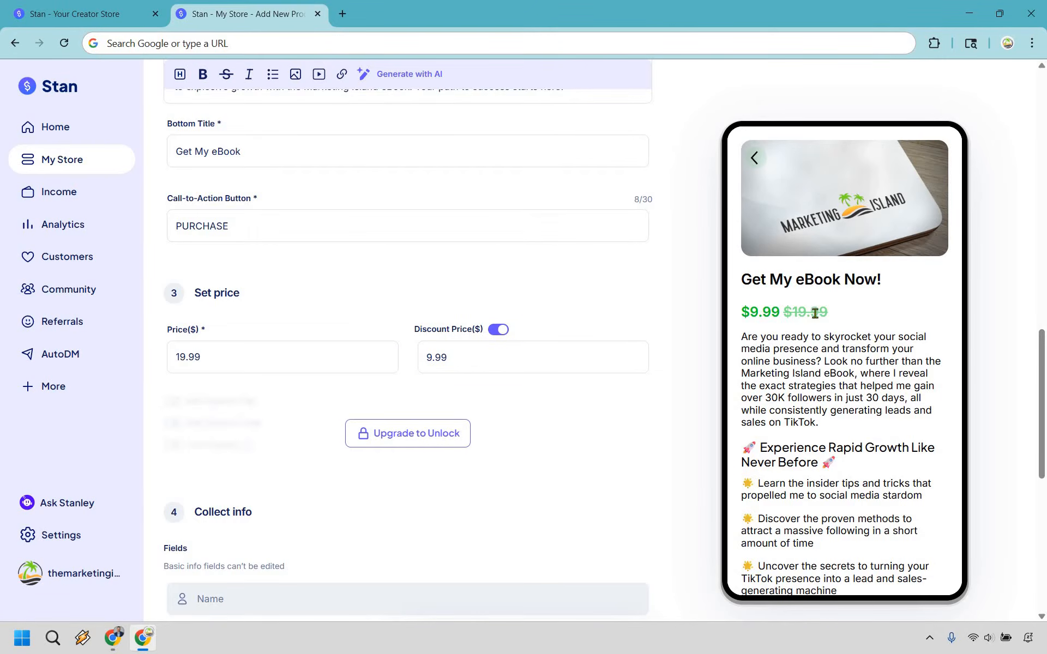
drag(741, 312, 854, 317)
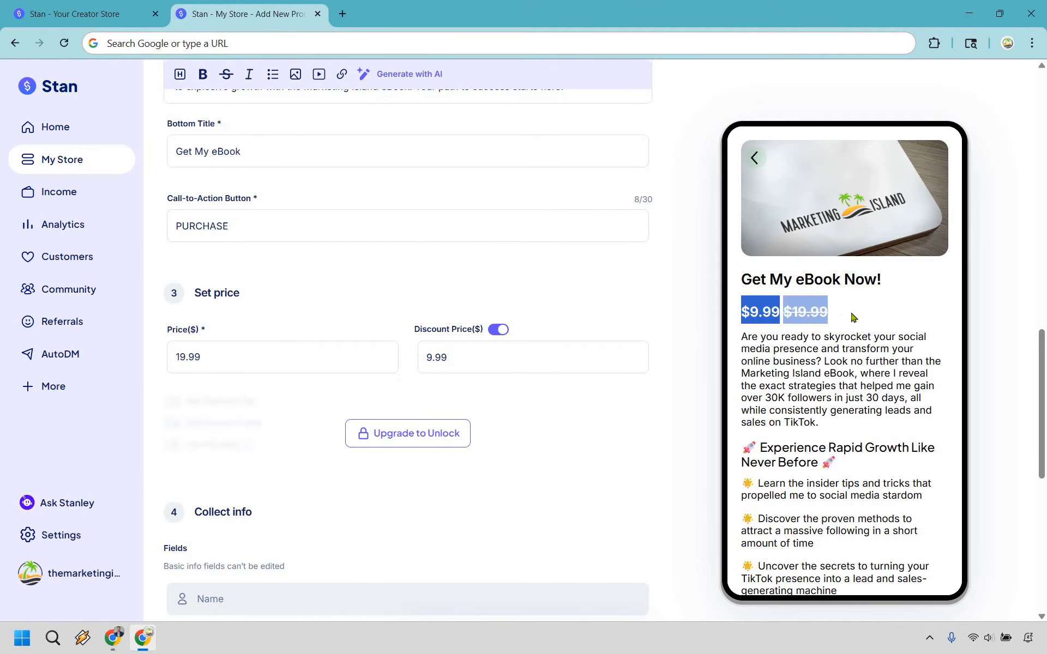
click(854, 317)
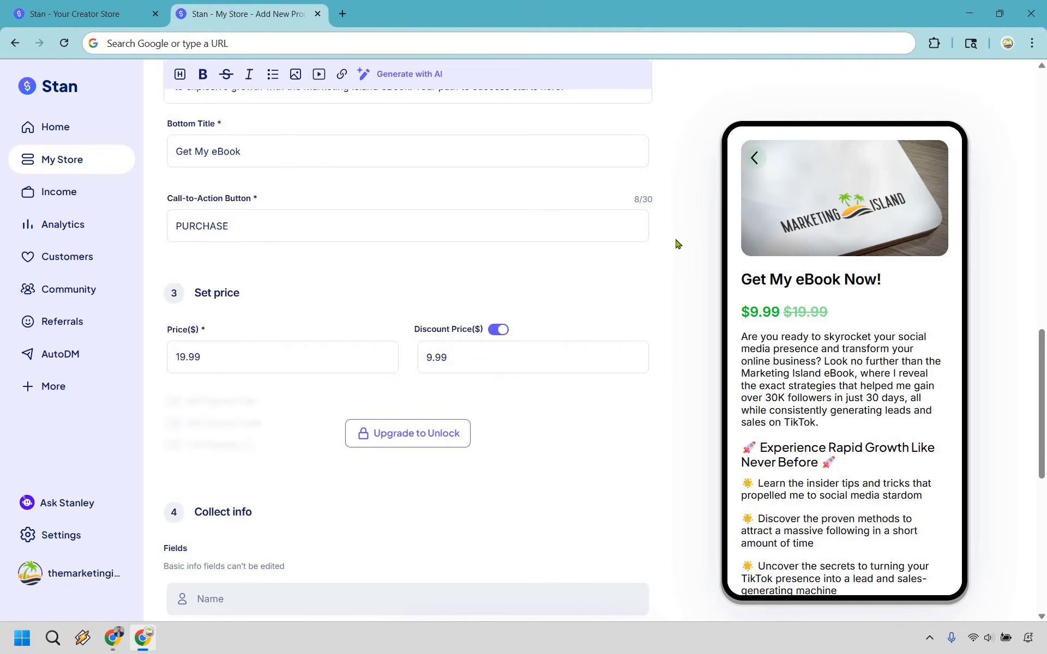
View the field types available for collecting additional customer info at checkout, without adding one.
scroll(676, 244, down, 1)
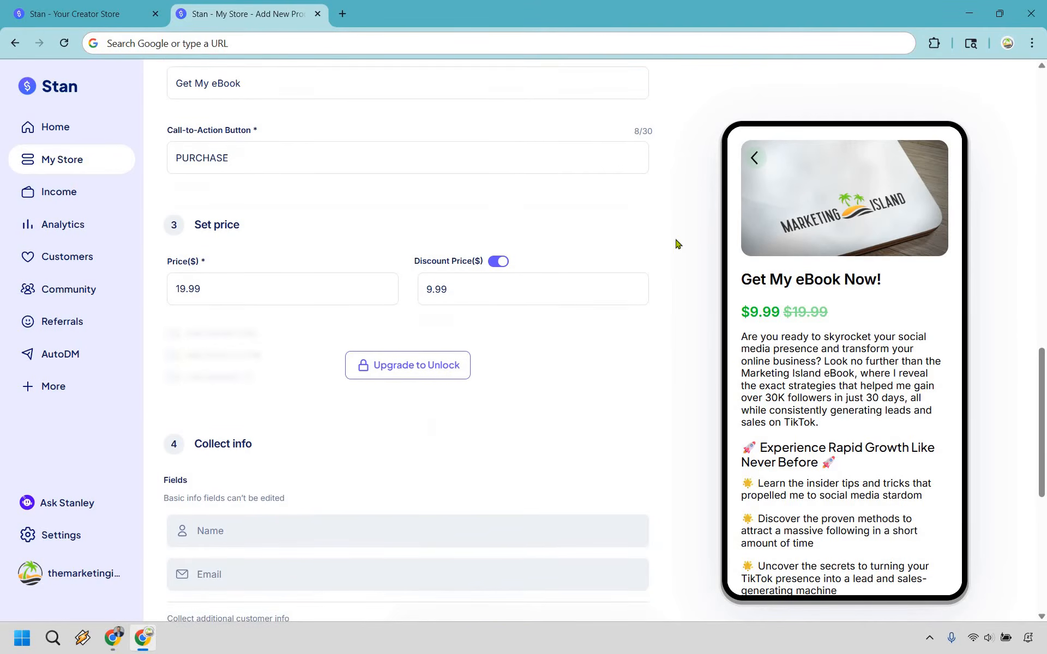
scroll(276, 304, down, 3)
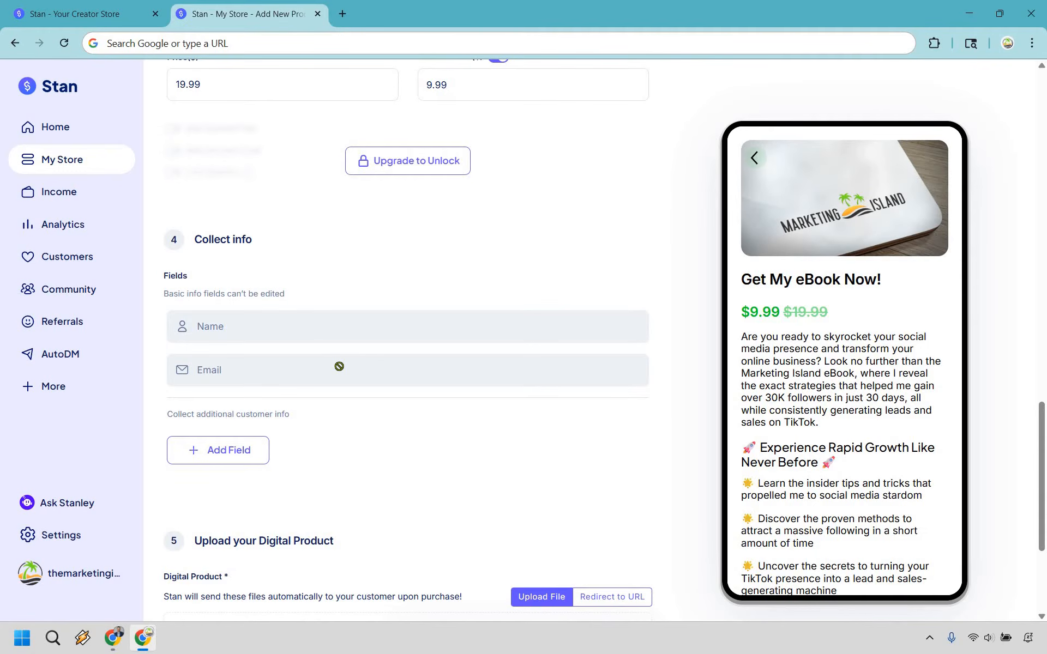
click(227, 451)
scroll(370, 301, down, 1)
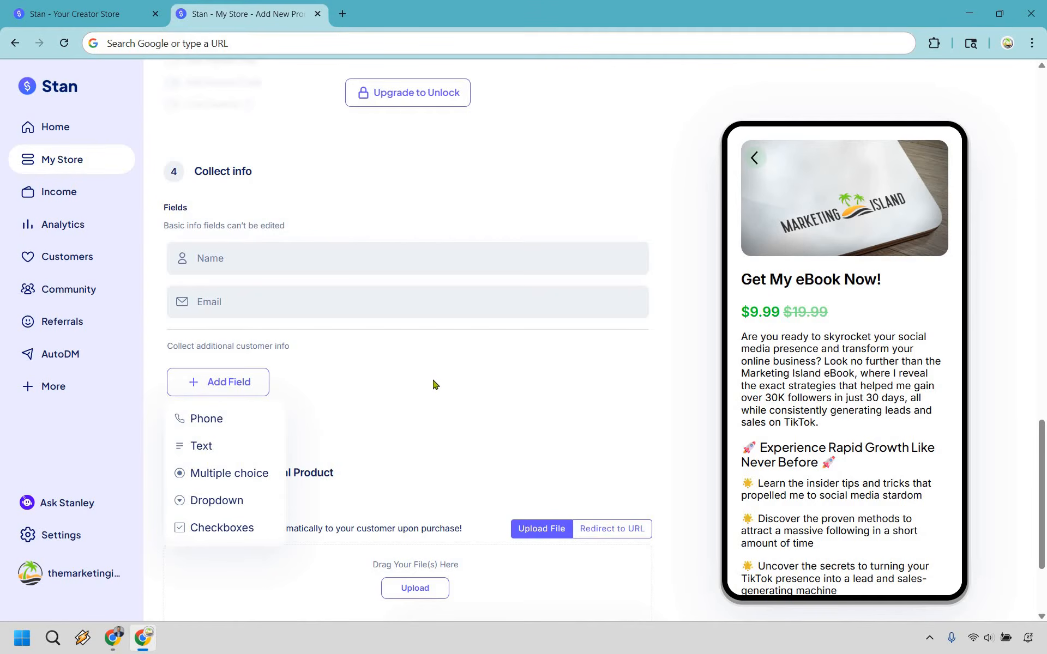
click(251, 216)
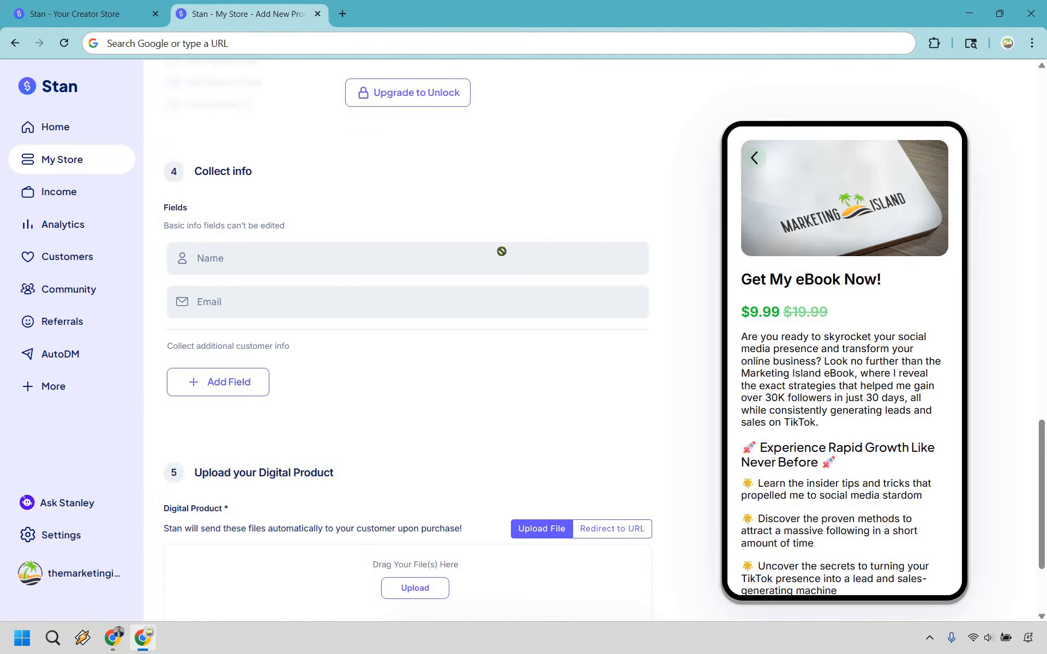
click(229, 388)
click(495, 386)
scroll(570, 224, down, 3)
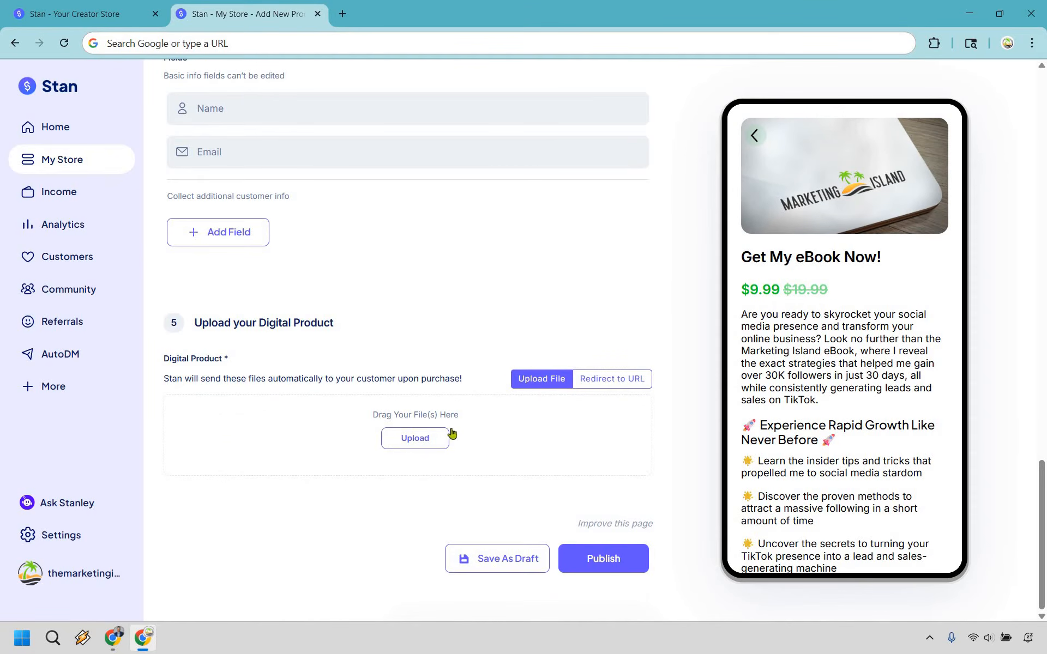
click(621, 381)
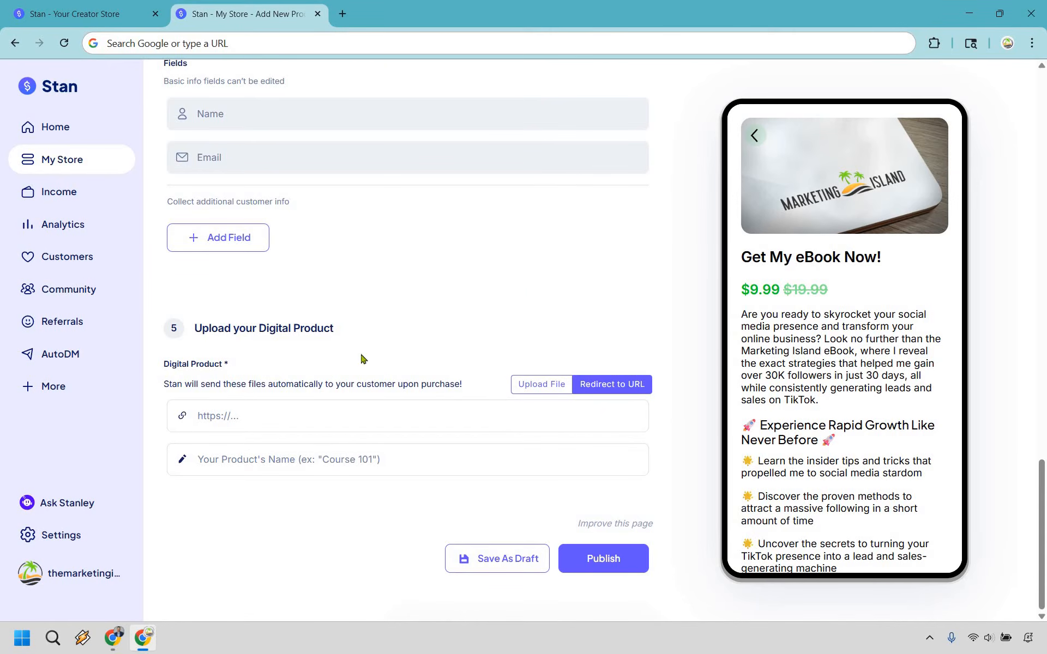
click(337, 421)
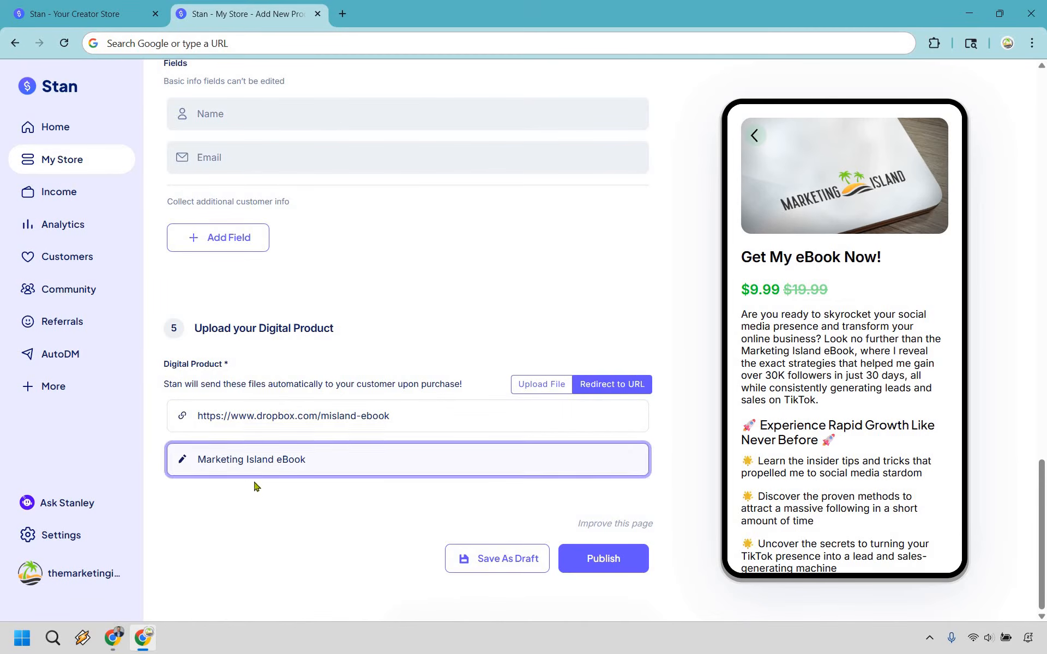
click(395, 379)
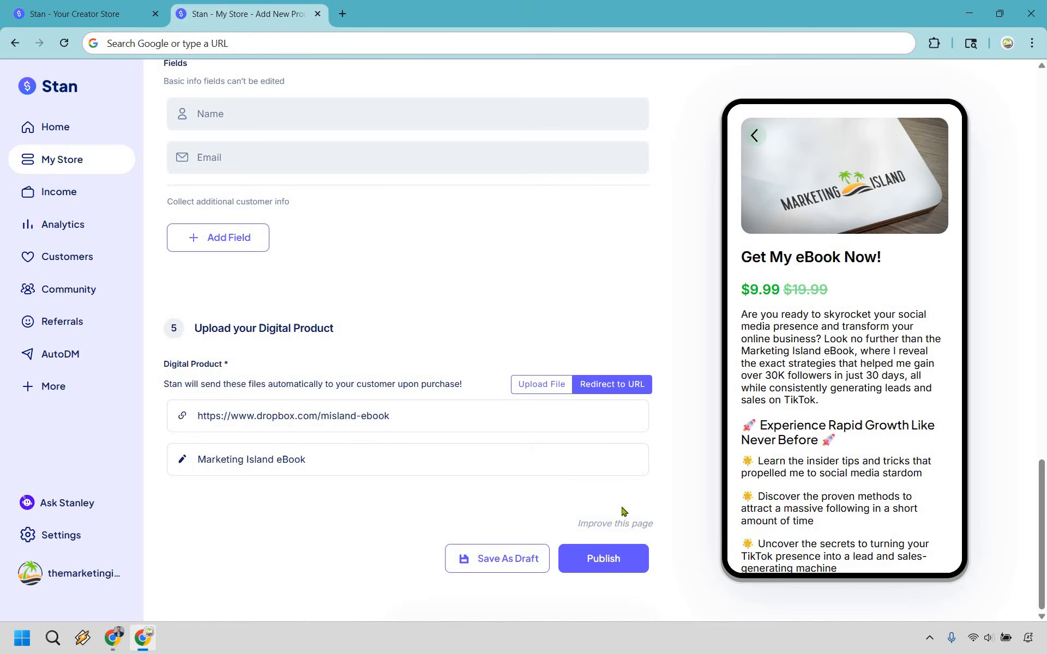
click(611, 560)
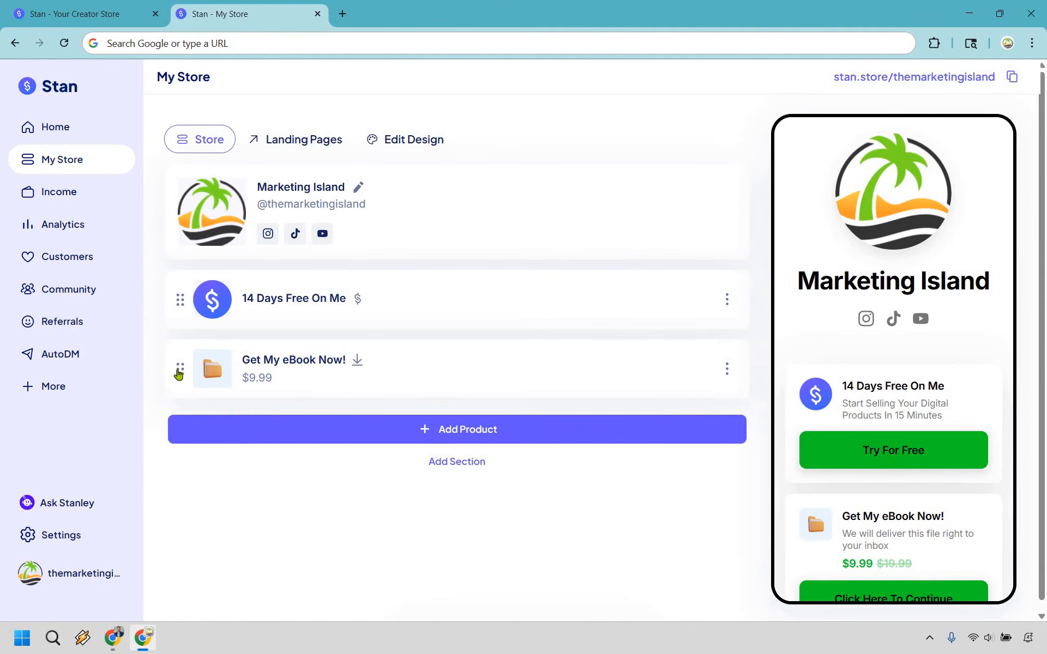
Move "Get My eBook Now!" above "14 Days Free On Me" in the store and open it for editing.
drag(180, 370, 180, 299)
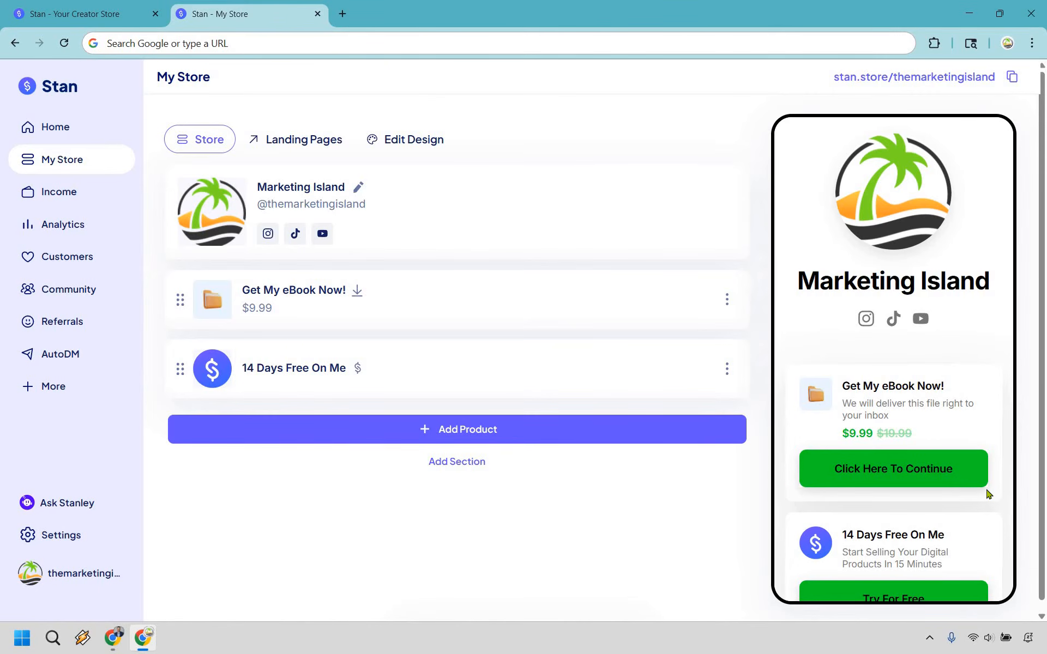
click(283, 295)
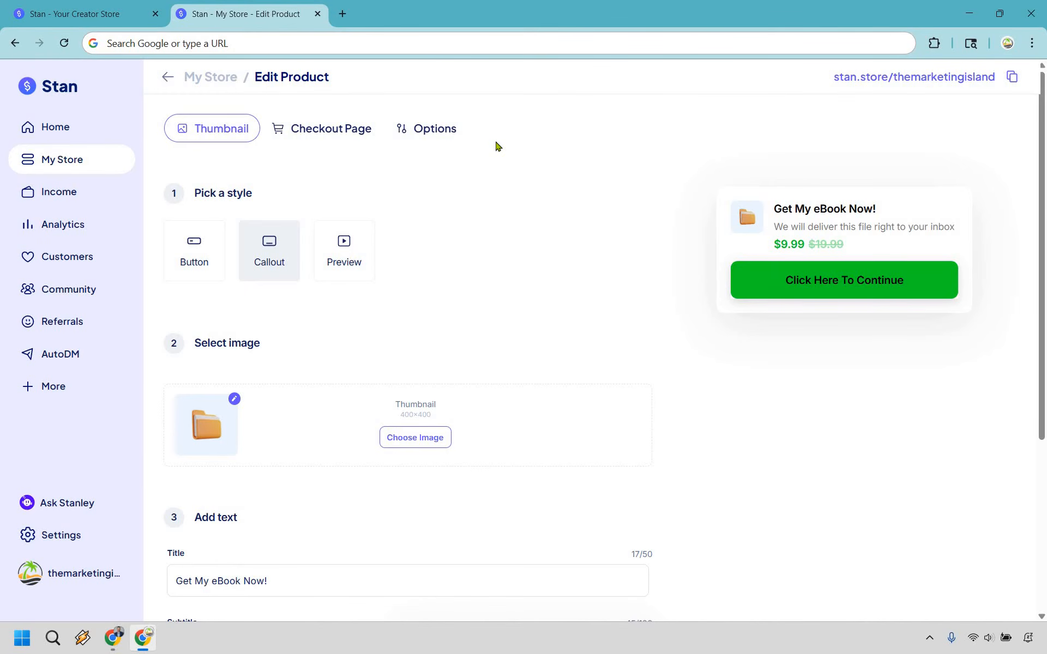
In the eBook's options, add the line "P.S. You are awesome" at the end of the confirmation email body.
click(441, 133)
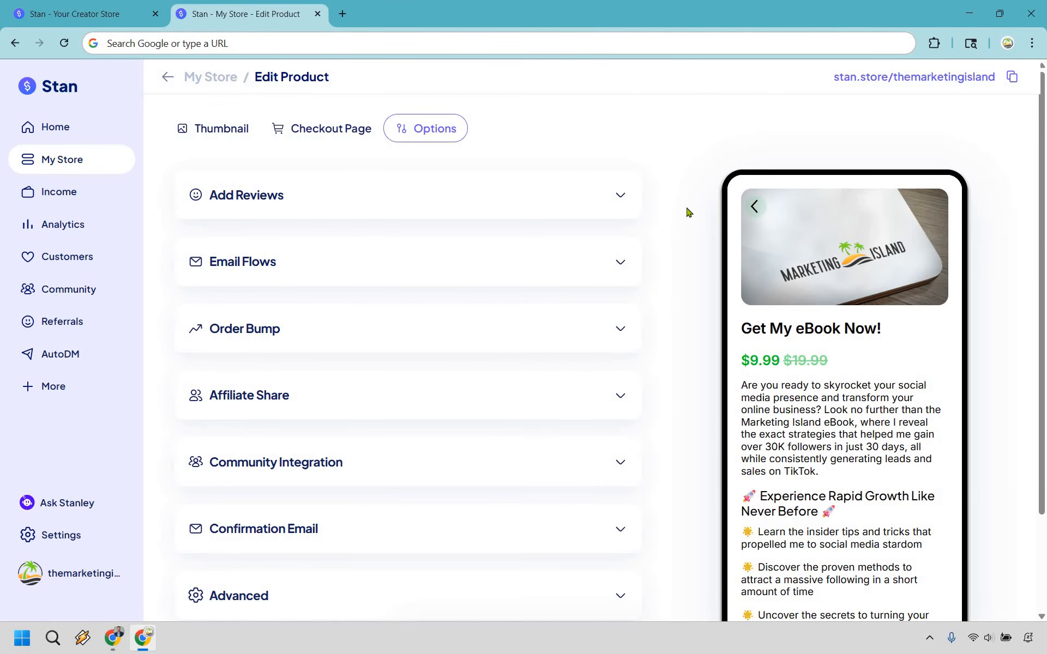
scroll(640, 409, down, 3)
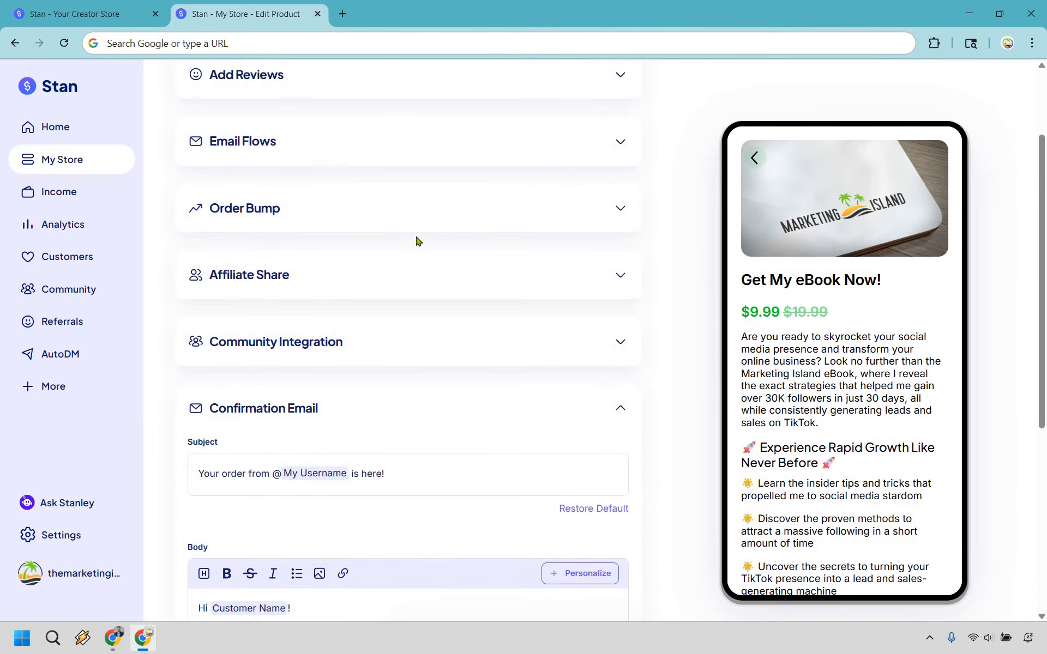
scroll(376, 202, down, 5)
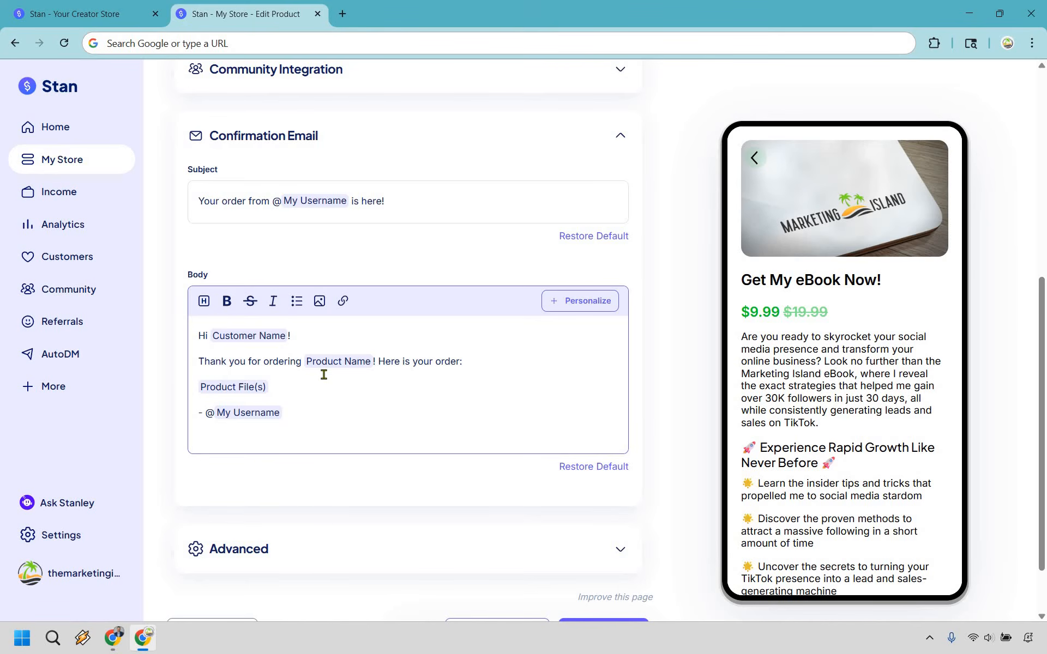
click(330, 403)
key(Return)
text(P)
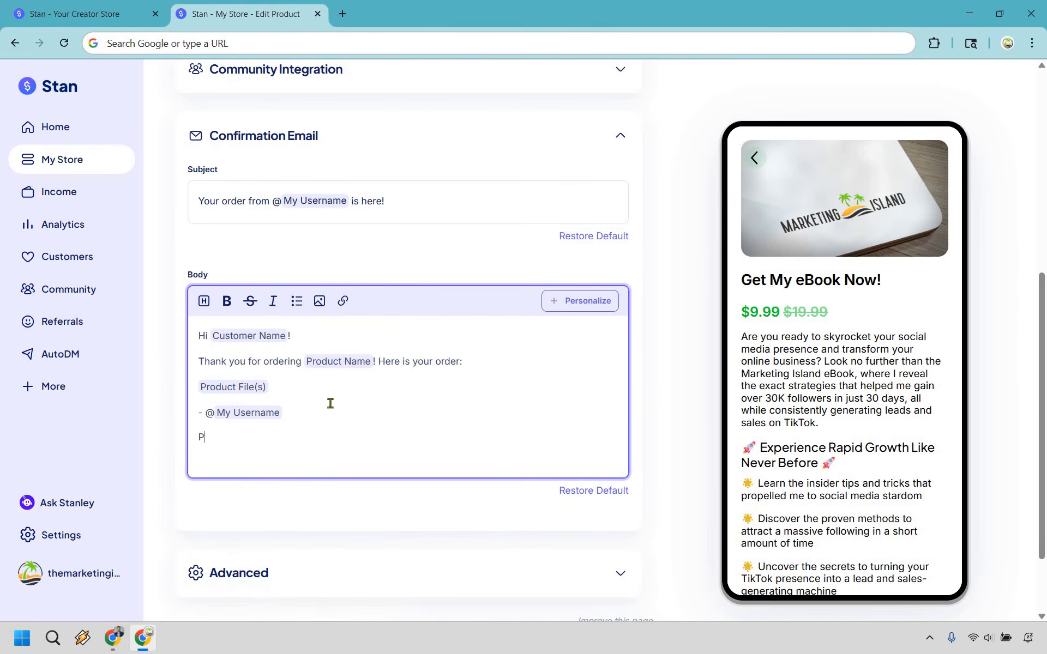
text(.S. You are awesome)
scroll(593, 424, down, 1)
scroll(593, 424, down, 2)
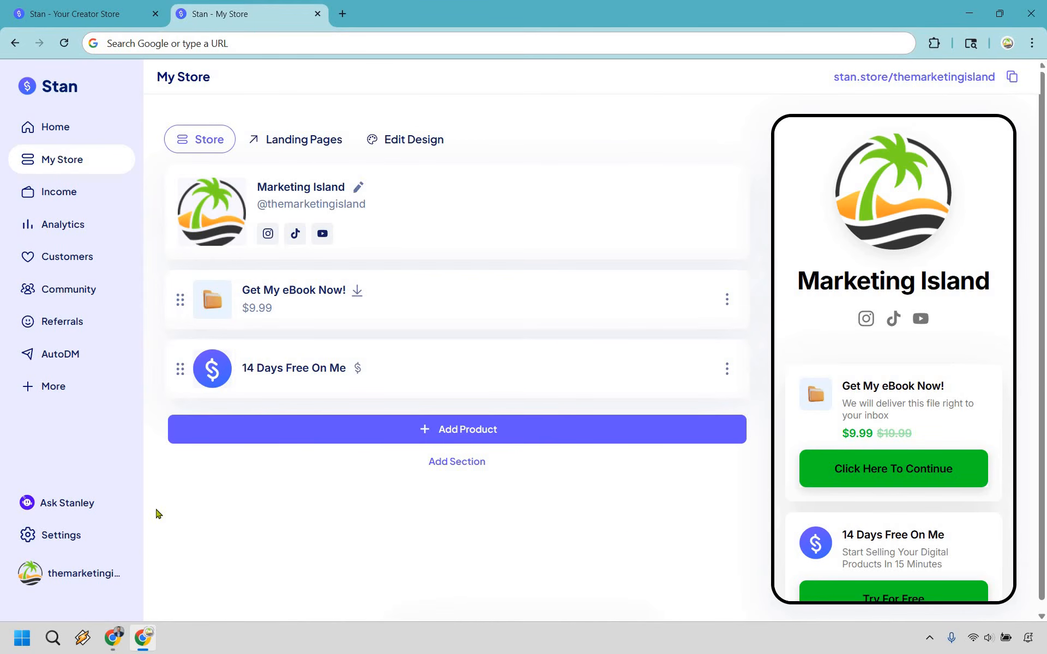
Open the account settings in a new browser tab and view the payment settings.
click(77, 537)
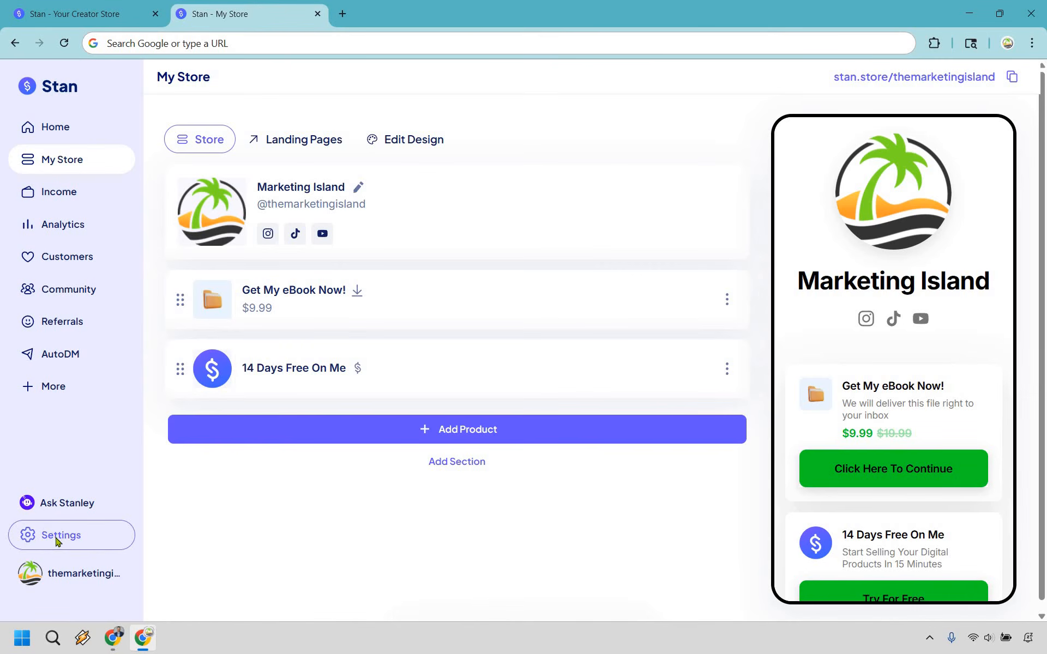
right_click(57, 537)
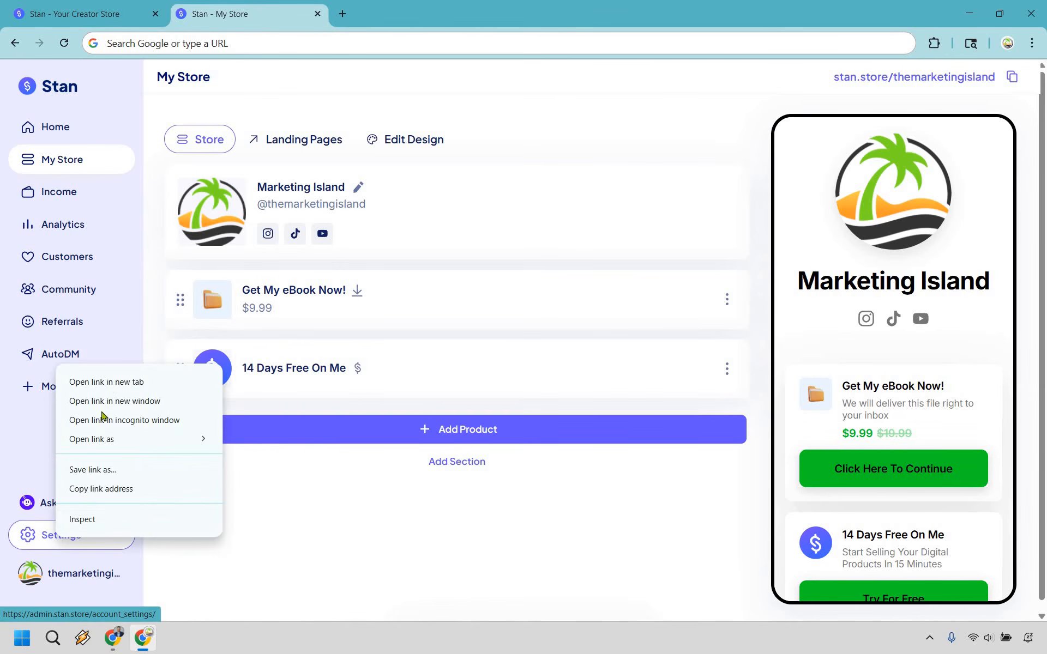
click(110, 385)
click(390, 16)
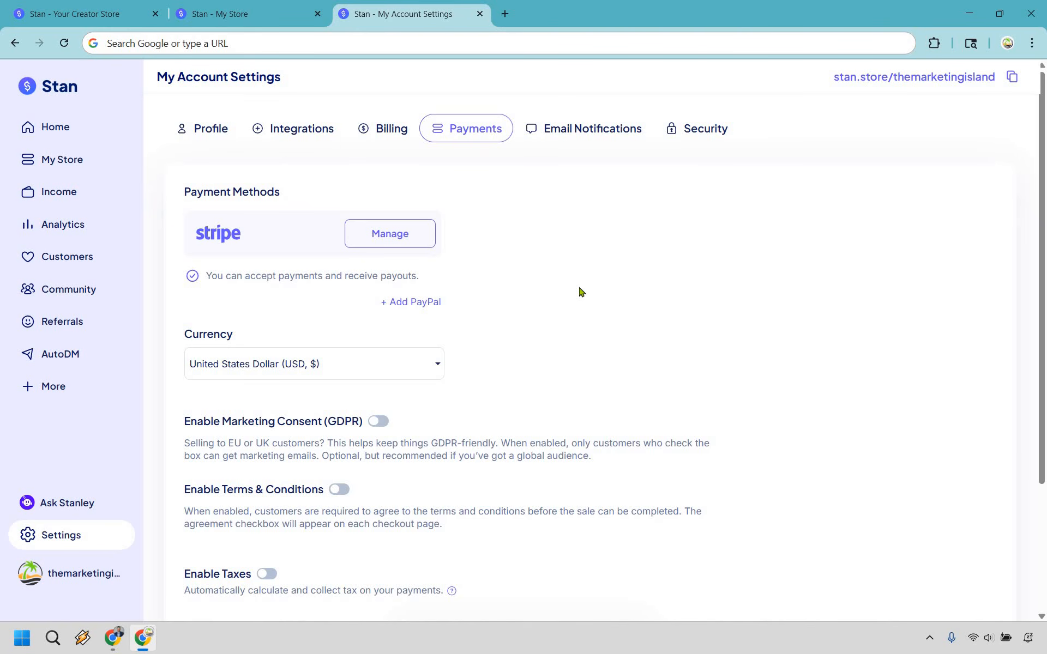
Open the public store page, review the eBook's checkout page down to the payment form, and return to the Stan homepage tab.
click(868, 79)
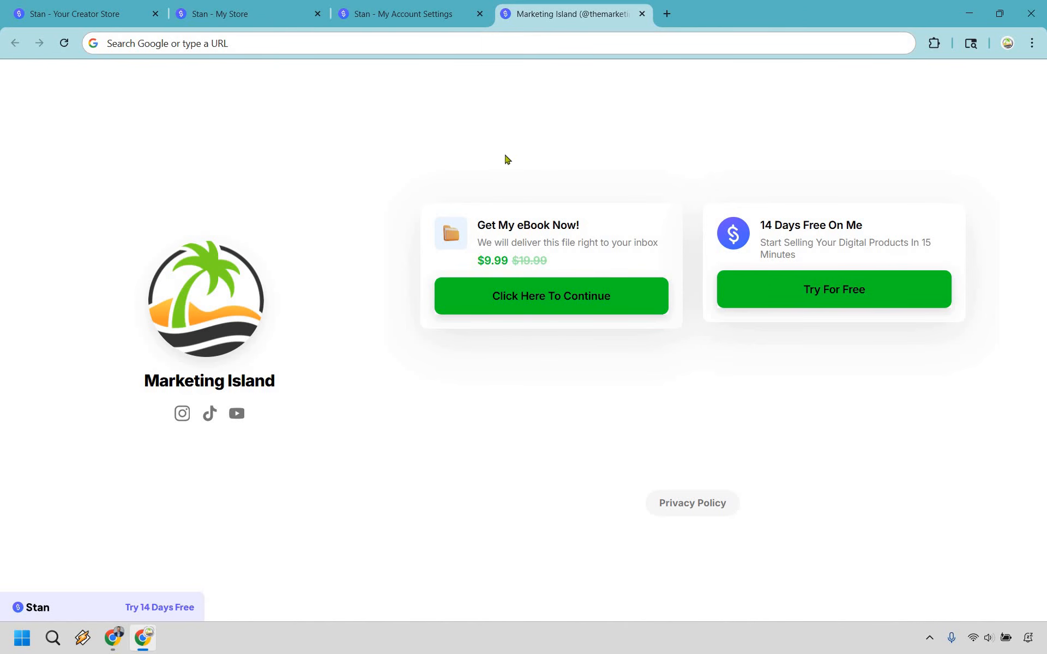
click(589, 296)
scroll(997, 257, down, 5)
scroll(998, 257, down, 8)
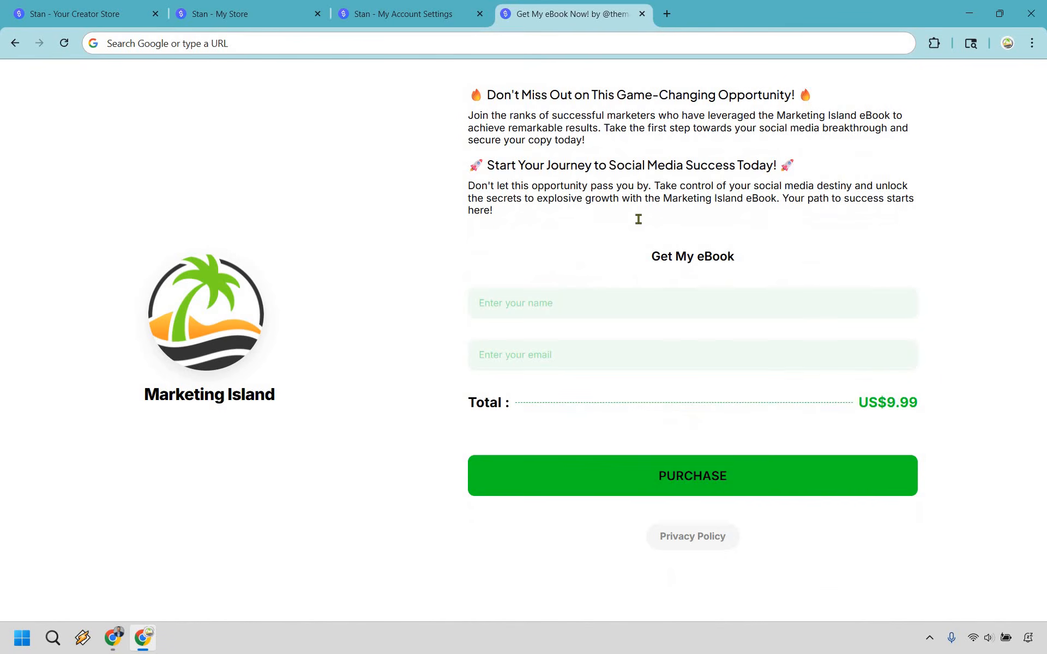
scroll(596, 215, down, 1)
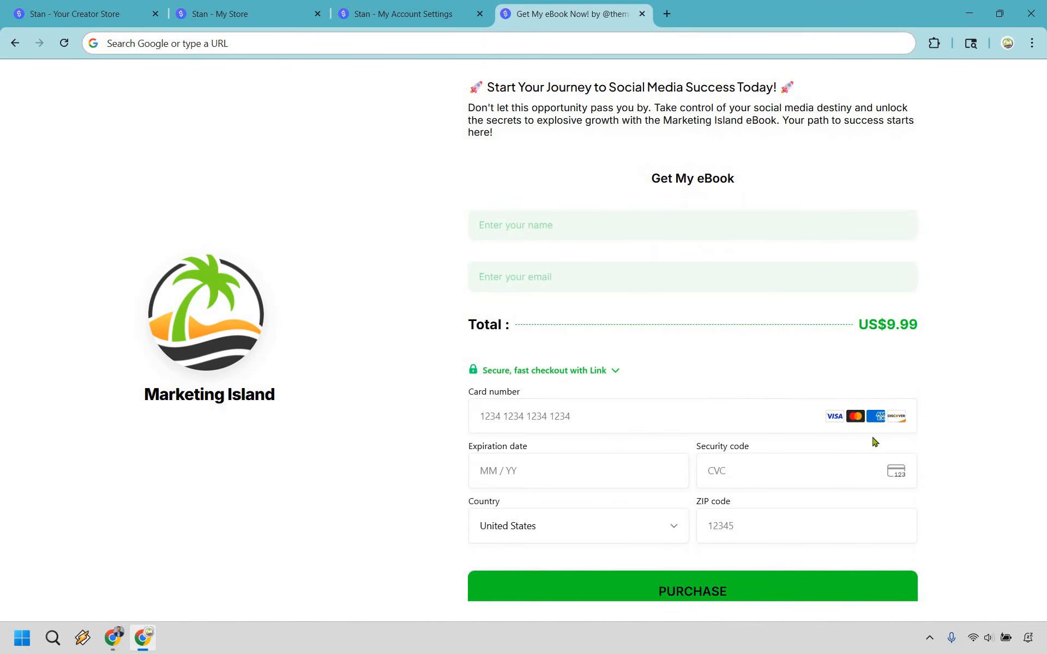
scroll(926, 430, down, 2)
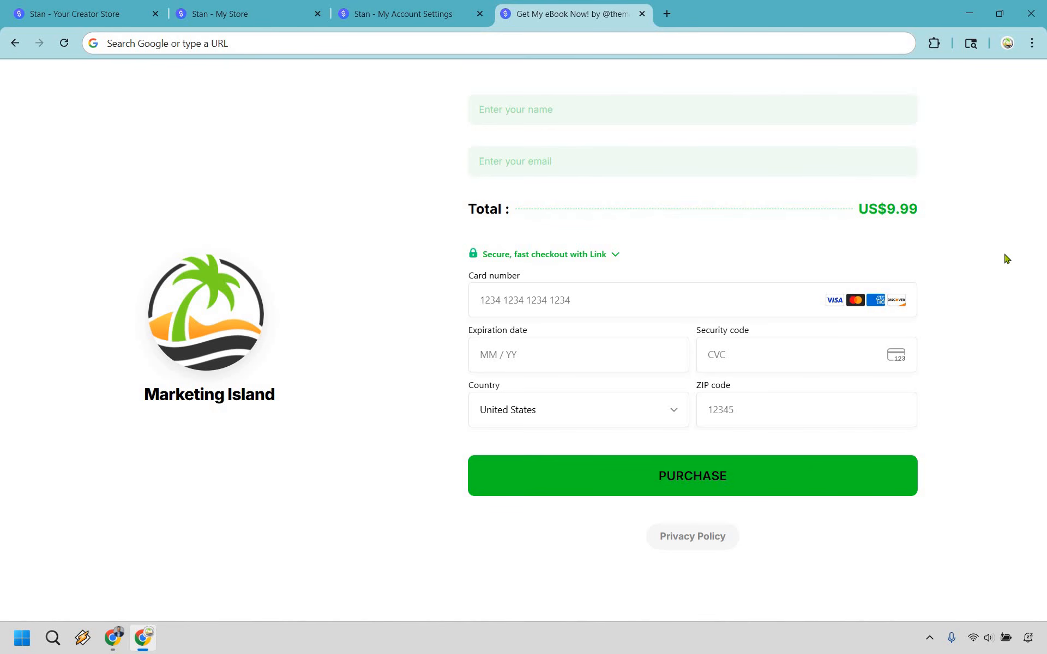
scroll(1006, 259, up, 8)
key(ctrl+1)
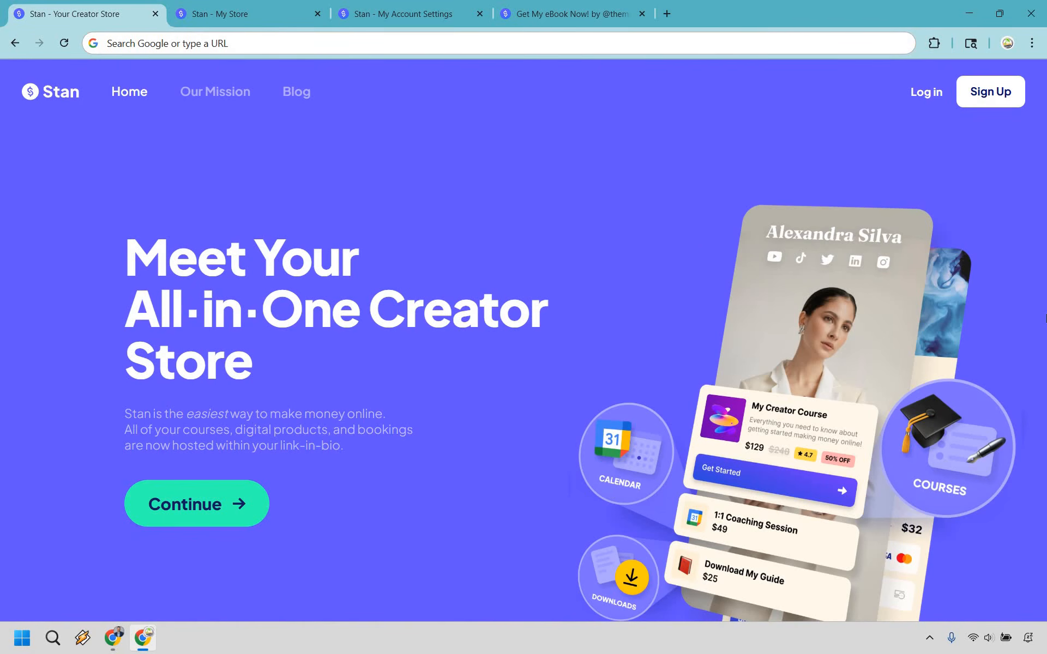